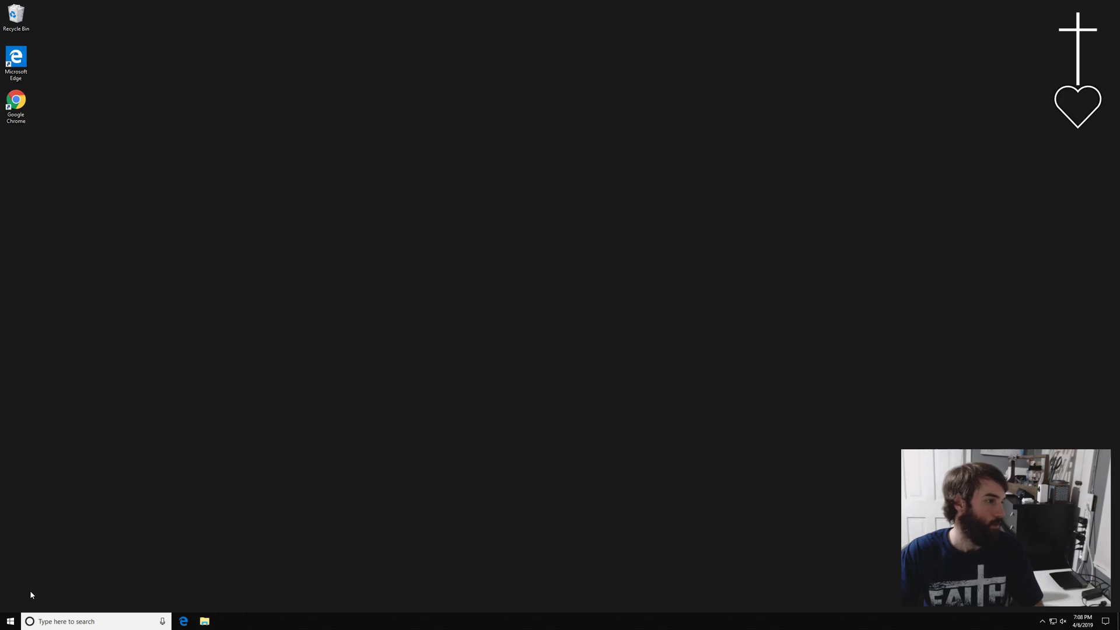
Launch Chrome maximized, load the router page at 192.168.1.1 and sign in with the router password
{"action": "double_click", "coordinate": [22, 109]}
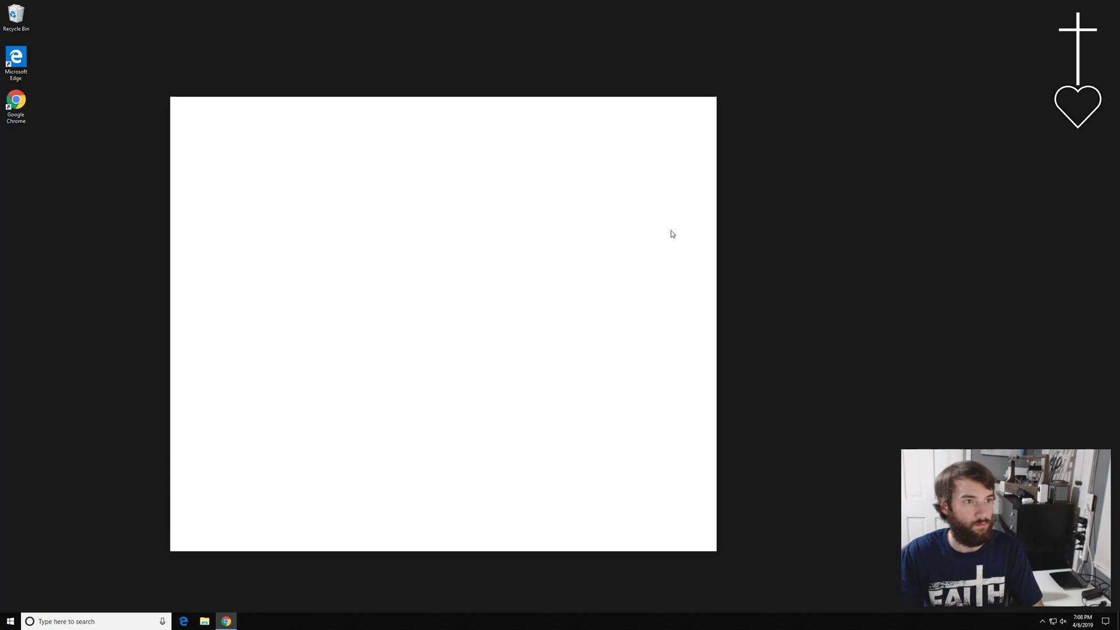
{"action": "double_click", "coordinate": [428, 102]}
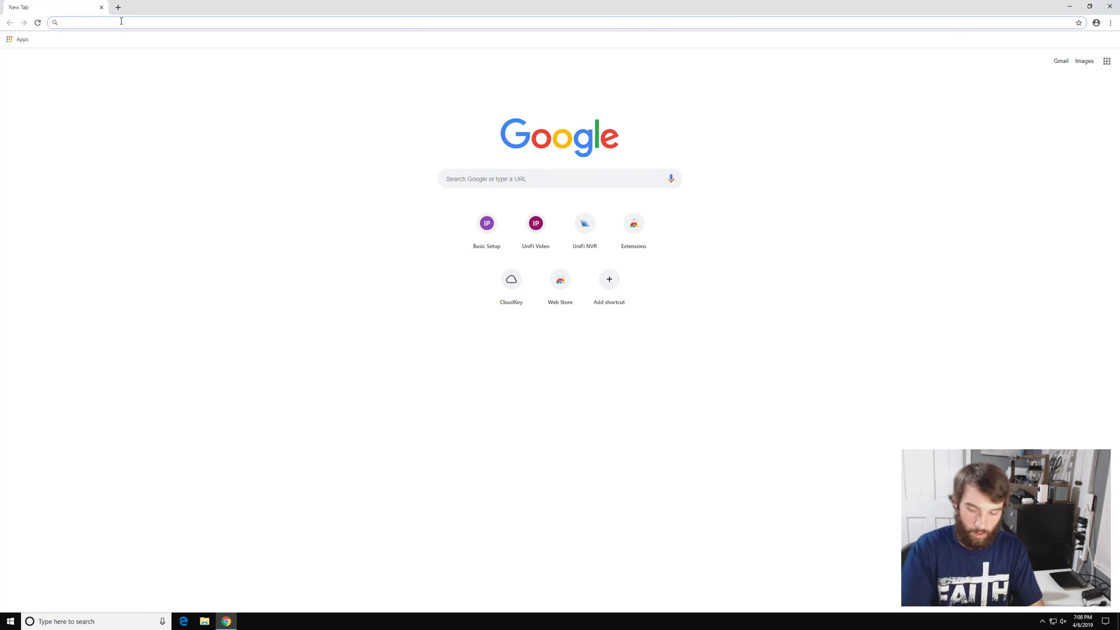
{"action": "type", "text": "19"}
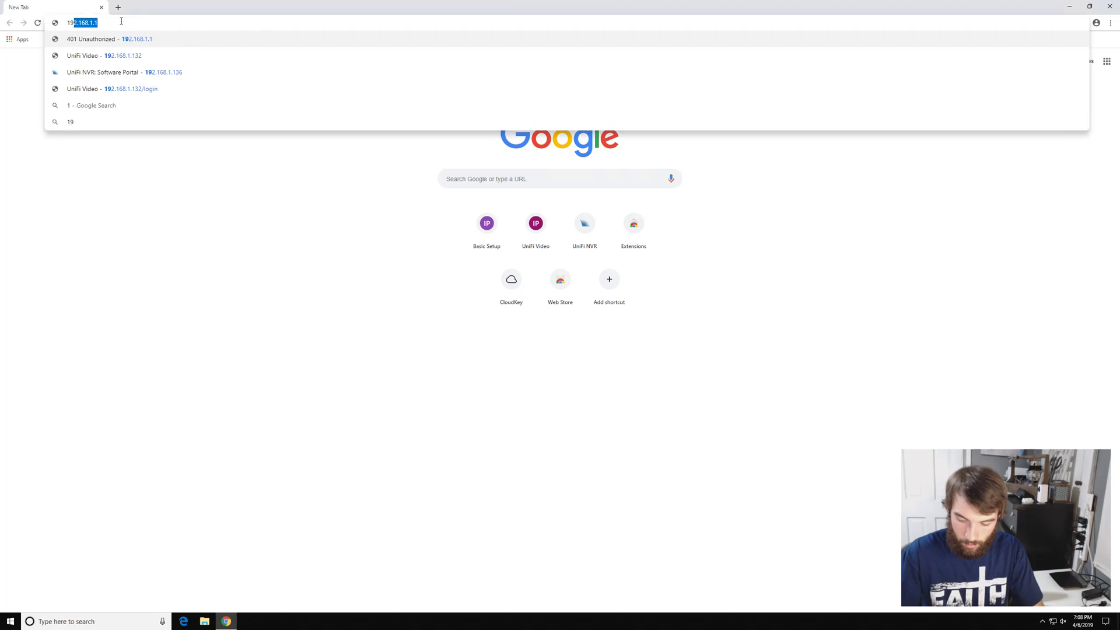
{"action": "type", "text": "2.168.1.1"}
{"action": "key", "text": "Return"}
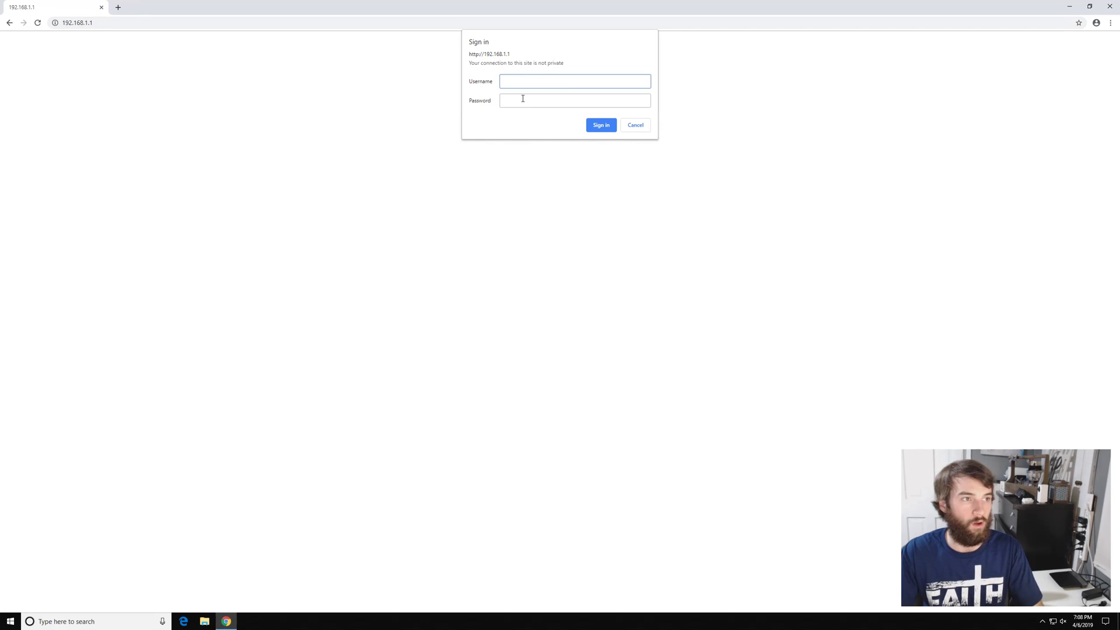
{"action": "left_click", "coordinate": [523, 99]}
{"action": "type", "text": "admin"}
{"action": "key", "text": "Return"}
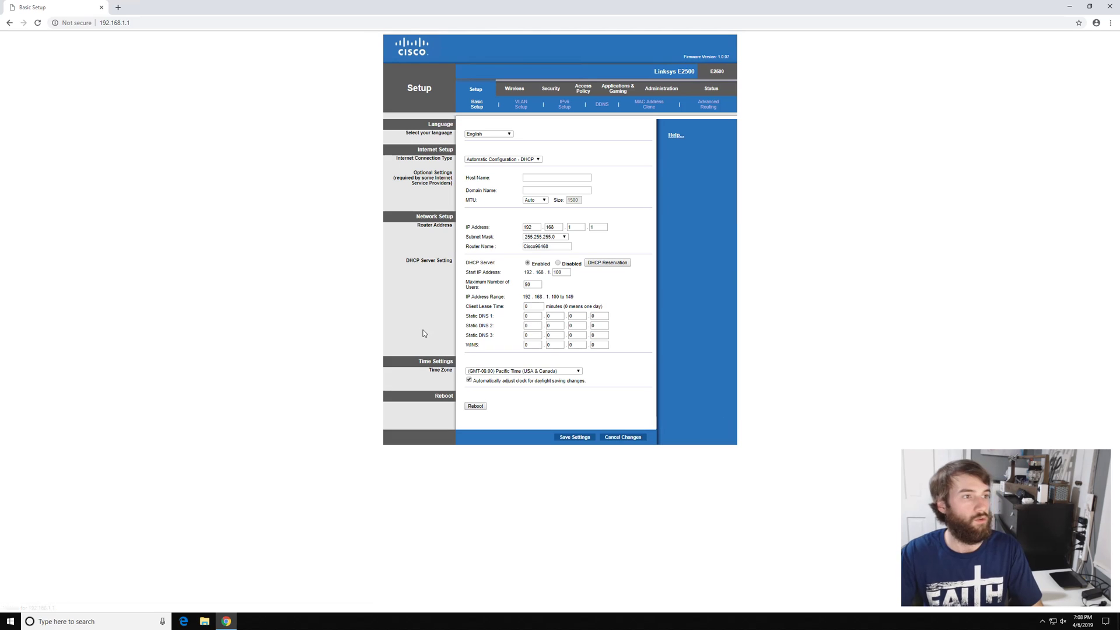
In Status > Local Network's DHCP Client Table, open the camera's 192.168.1.132 in a new tab
{"action": "left_click", "coordinate": [711, 89]}
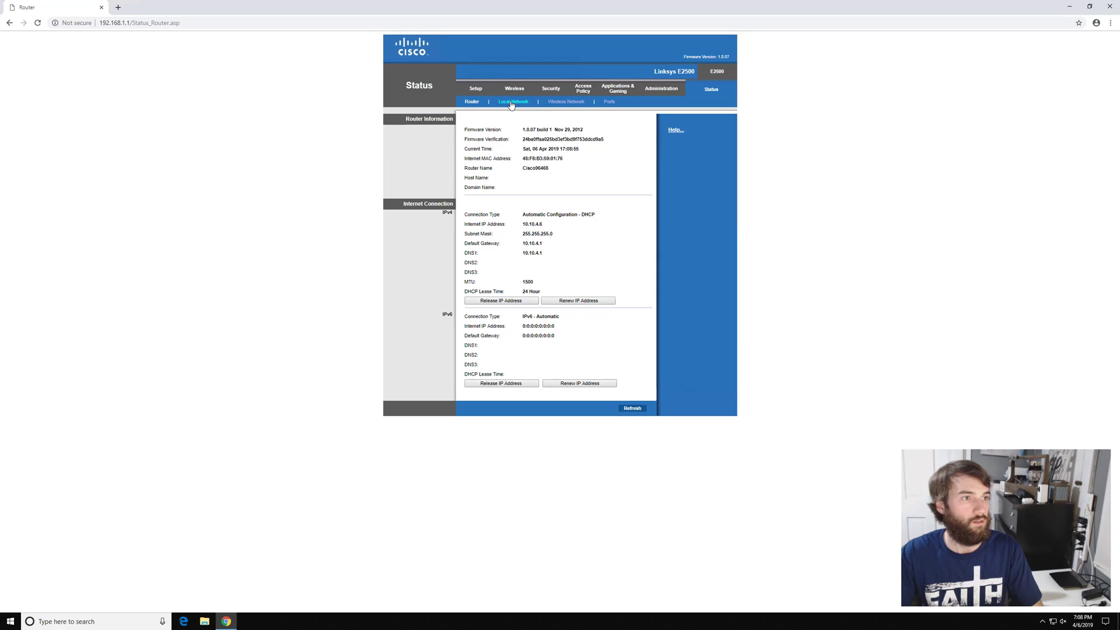
{"action": "left_click", "coordinate": [512, 102]}
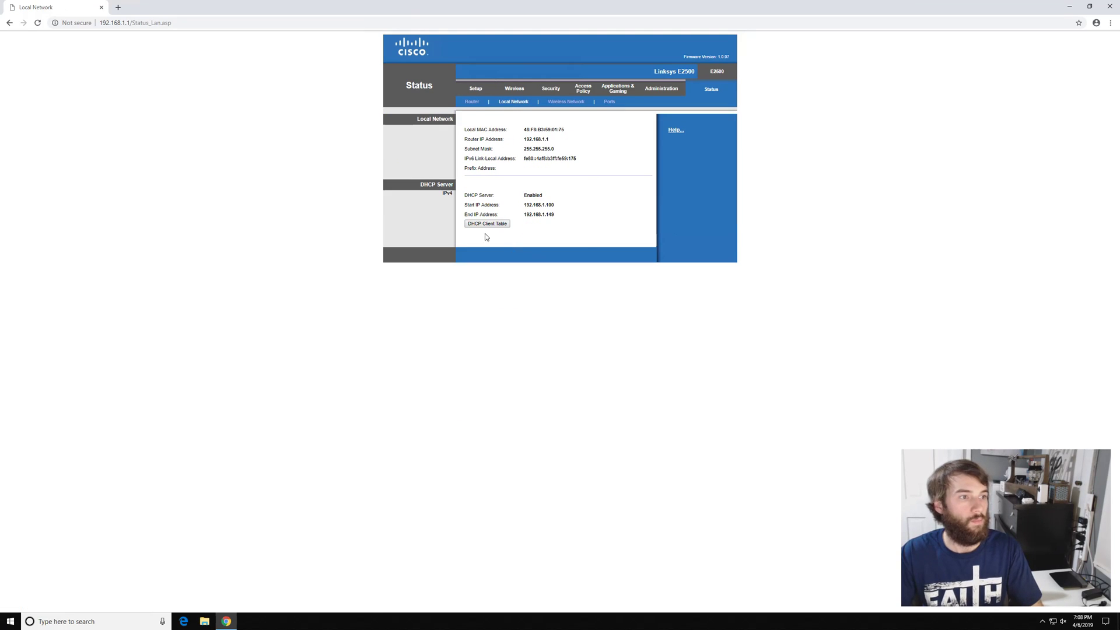
{"action": "left_click", "coordinate": [485, 224]}
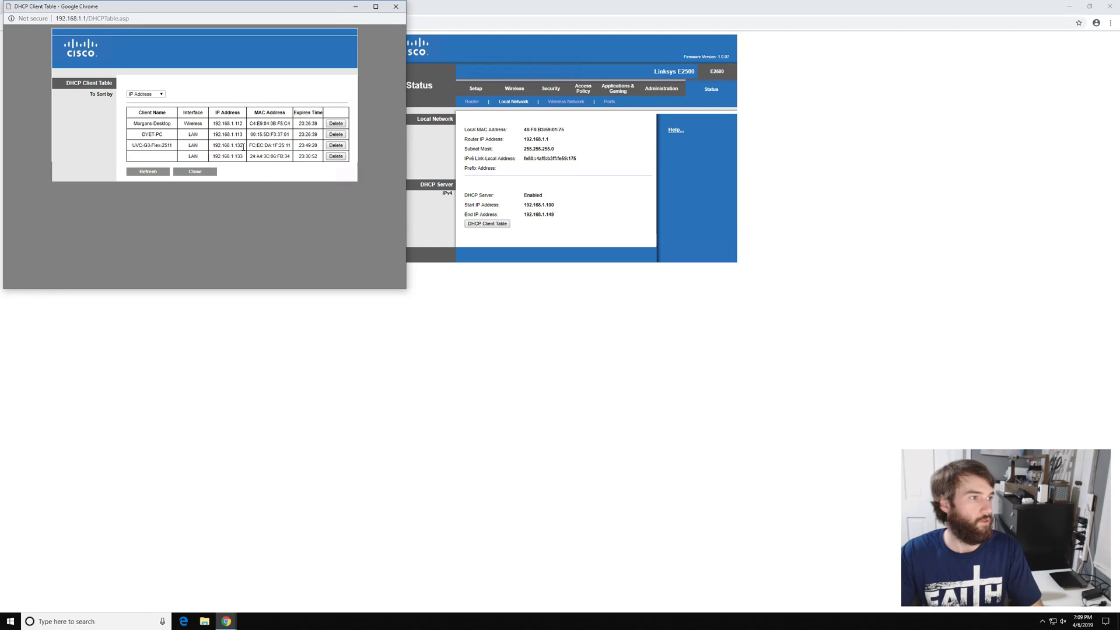
{"action": "left_click_drag", "start_coordinate": [243, 147], "coordinate": [219, 147]}
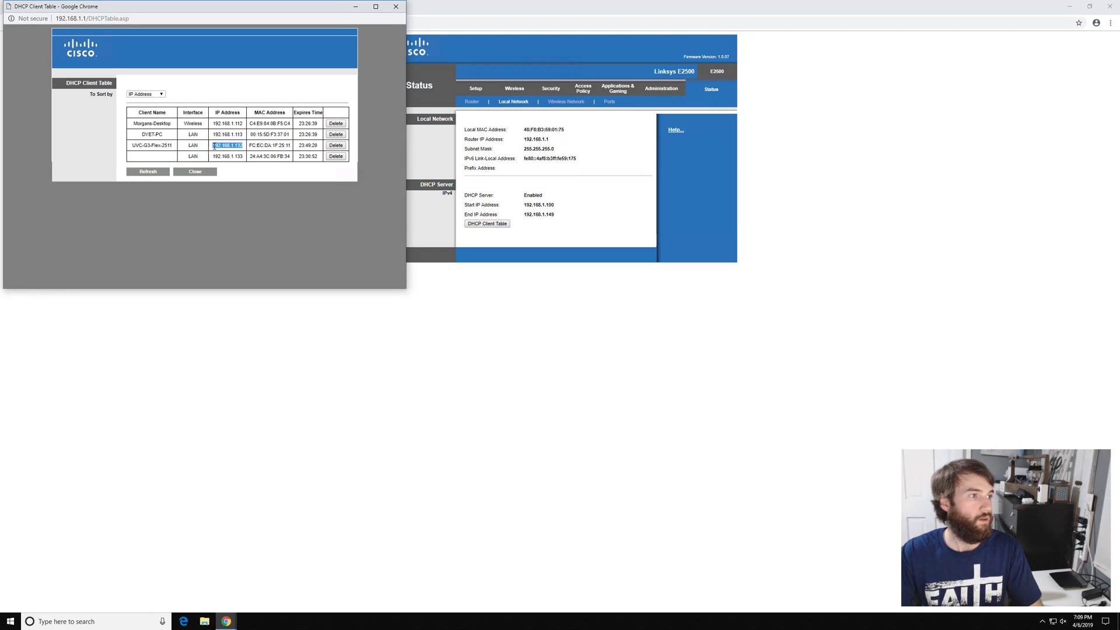
{"action": "right_click", "coordinate": [217, 147]}
{"action": "left_click", "coordinate": [249, 167]}
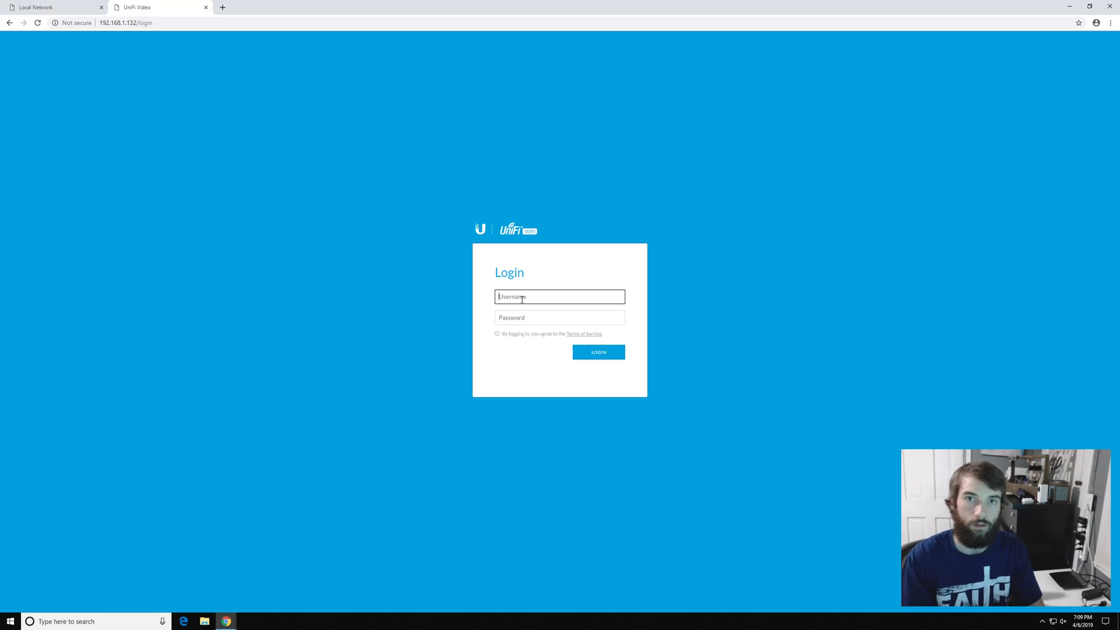
Sign in to the camera's UniFi Video login page with the default credentials
{"action": "type", "text": "ubnt"}
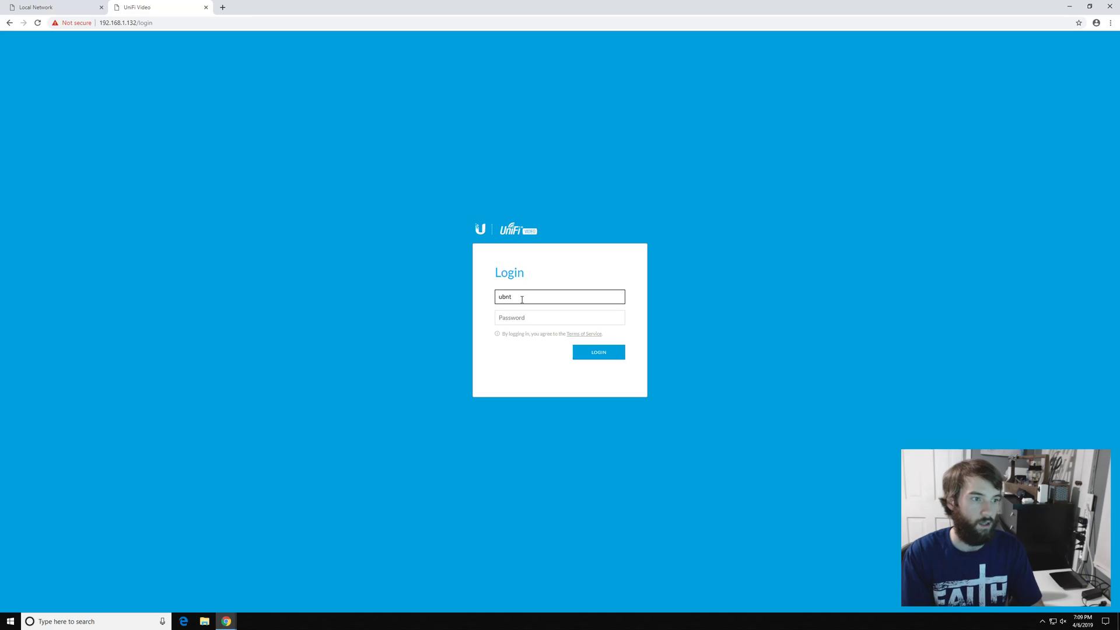
{"action": "key", "text": "Tab"}
{"action": "type", "text": "u"}
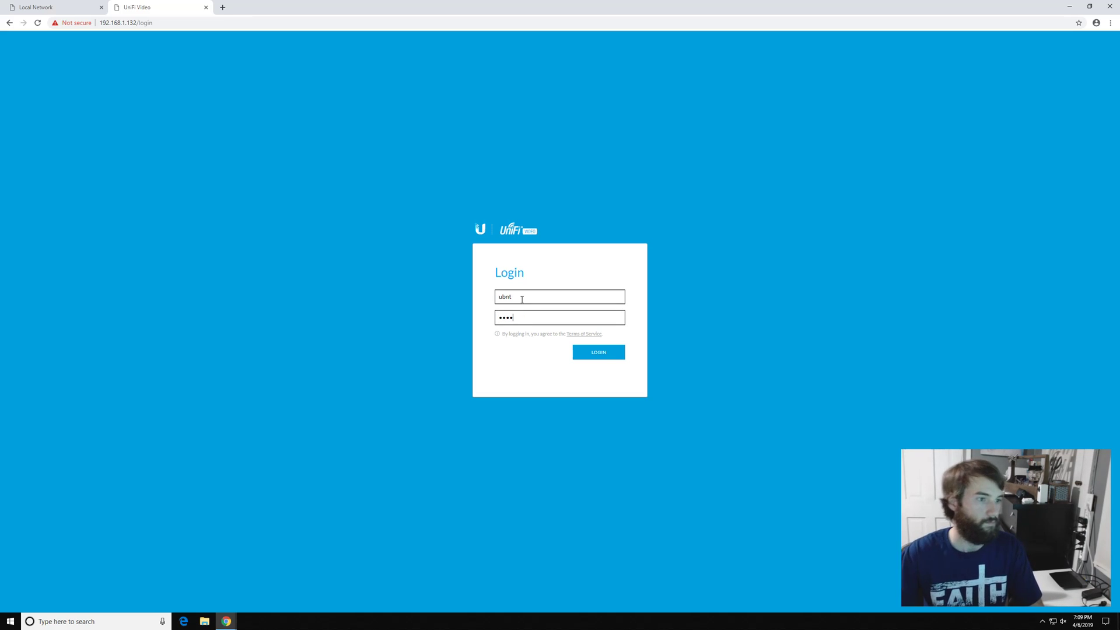
{"action": "key", "text": "Return"}
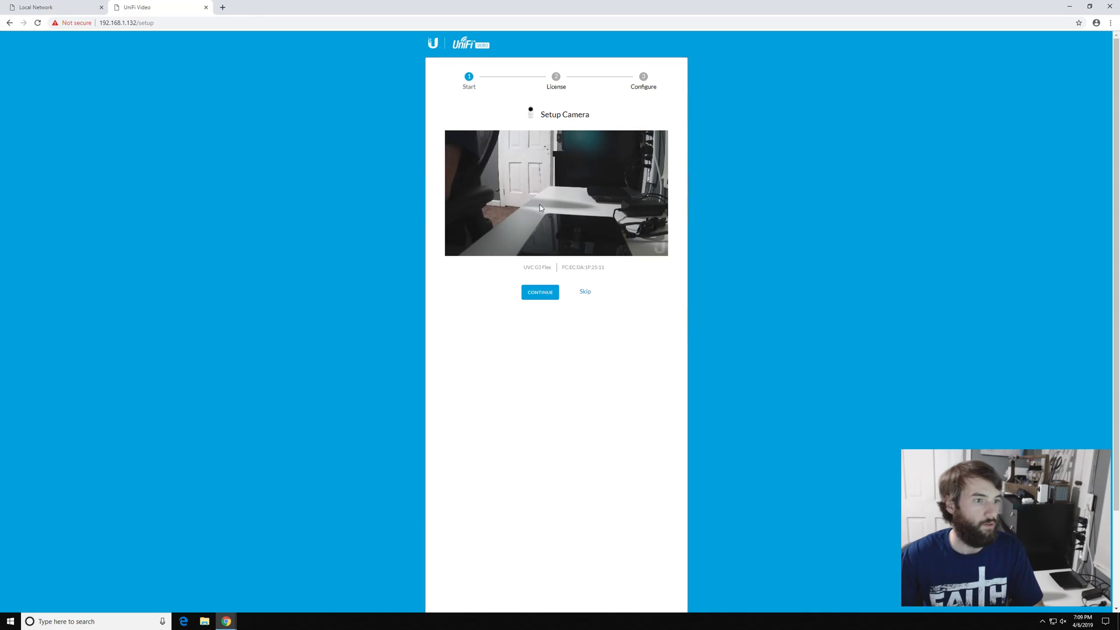
Continue through the setup wizard, accept the licence, and choose Standalone mode
{"action": "left_click", "coordinate": [541, 296]}
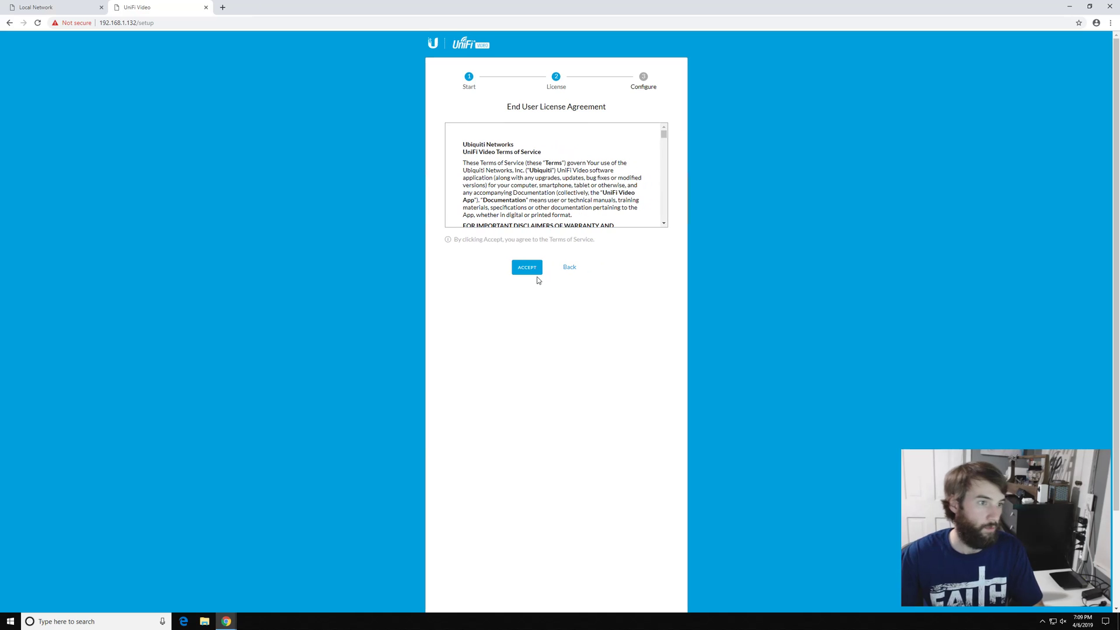
{"action": "left_click", "coordinate": [527, 269]}
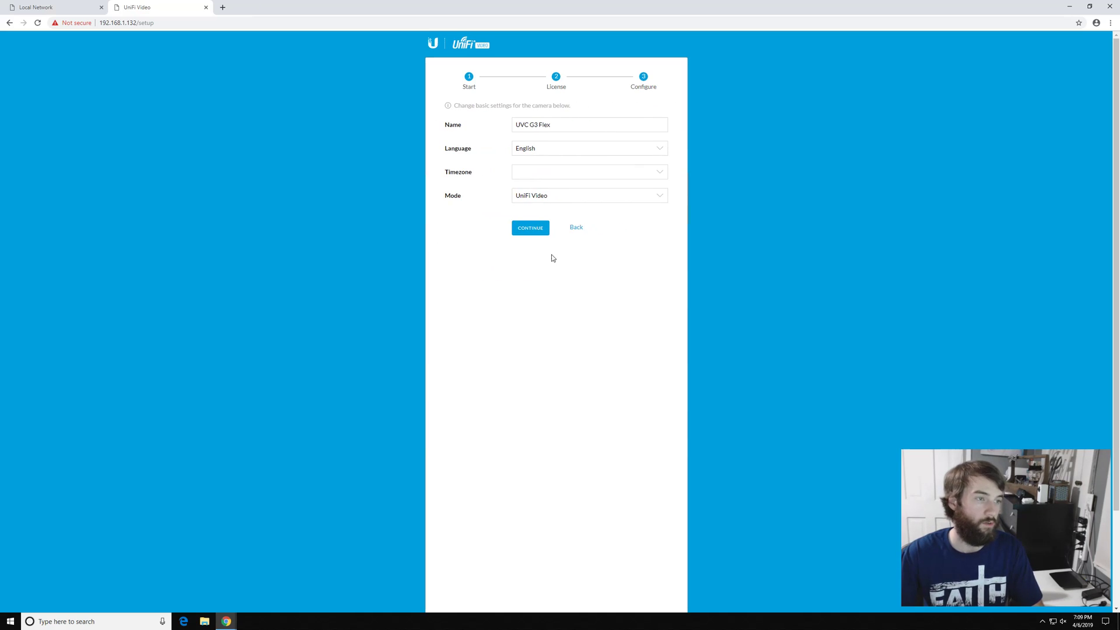
{"action": "left_click", "coordinate": [620, 194]}
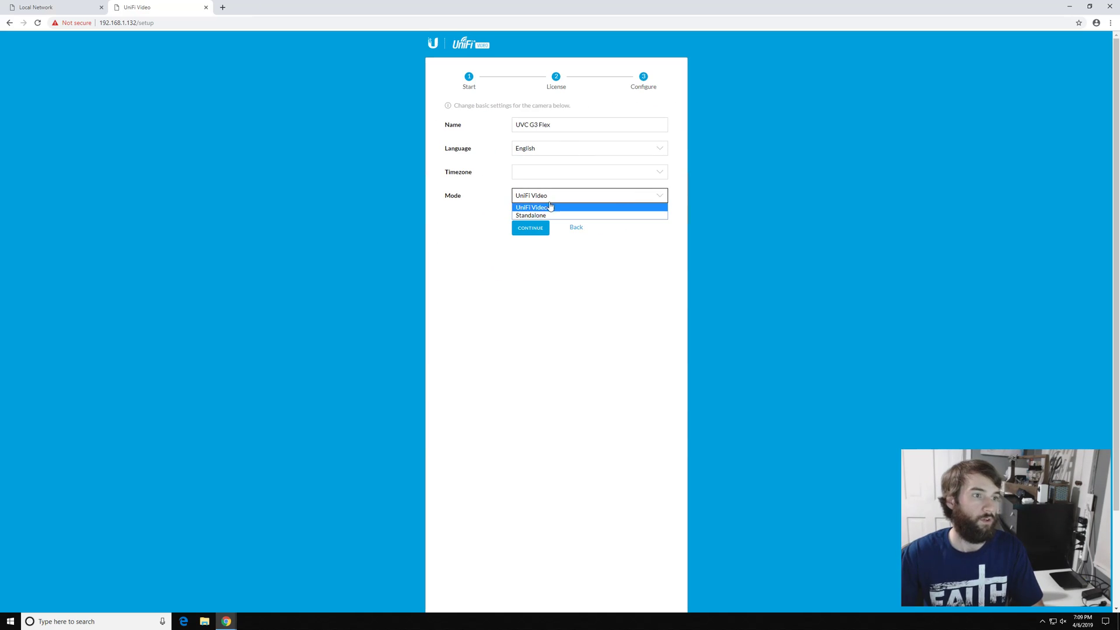
{"action": "left_click", "coordinate": [537, 215]}
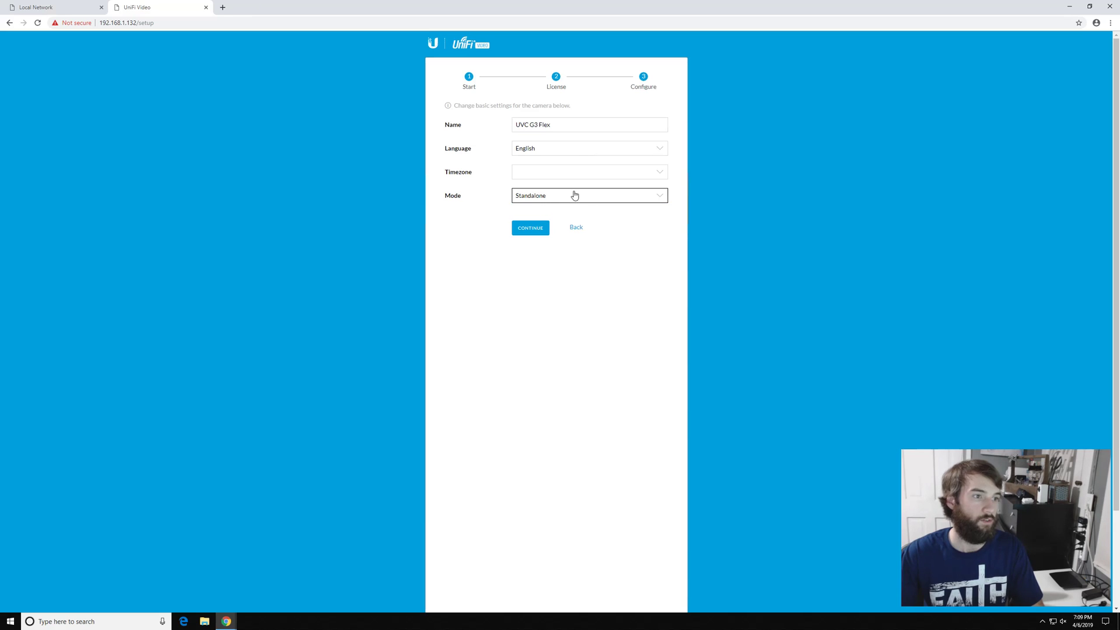
{"action": "left_click", "coordinate": [530, 231]}
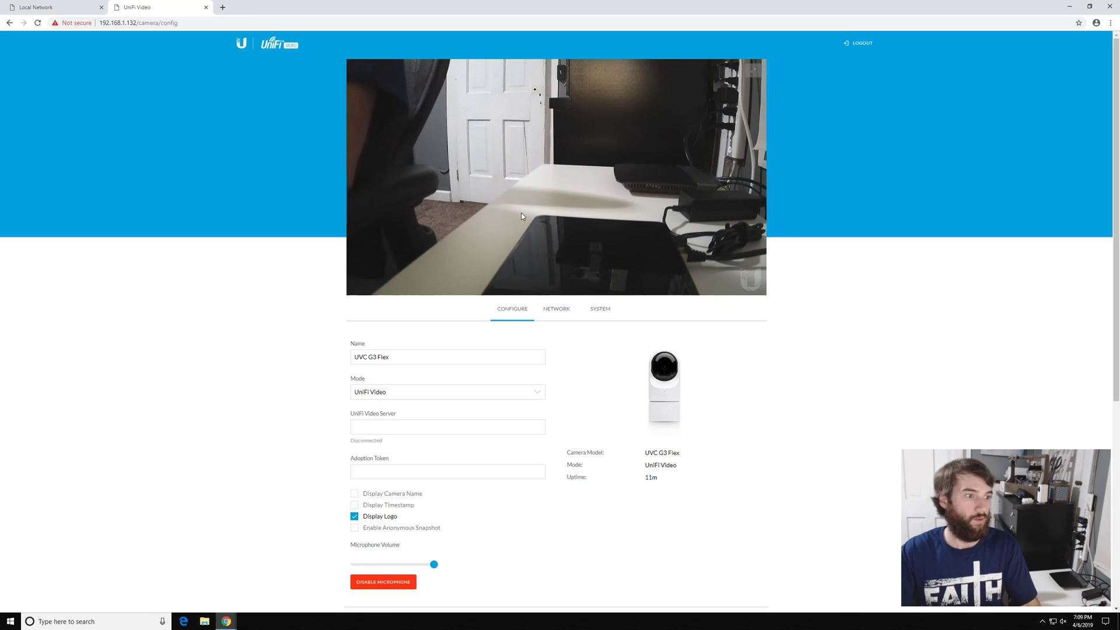
Set the Configure tab's Mode dropdown to Standalone and confirm the camera restart
{"action": "left_click", "coordinate": [416, 394]}
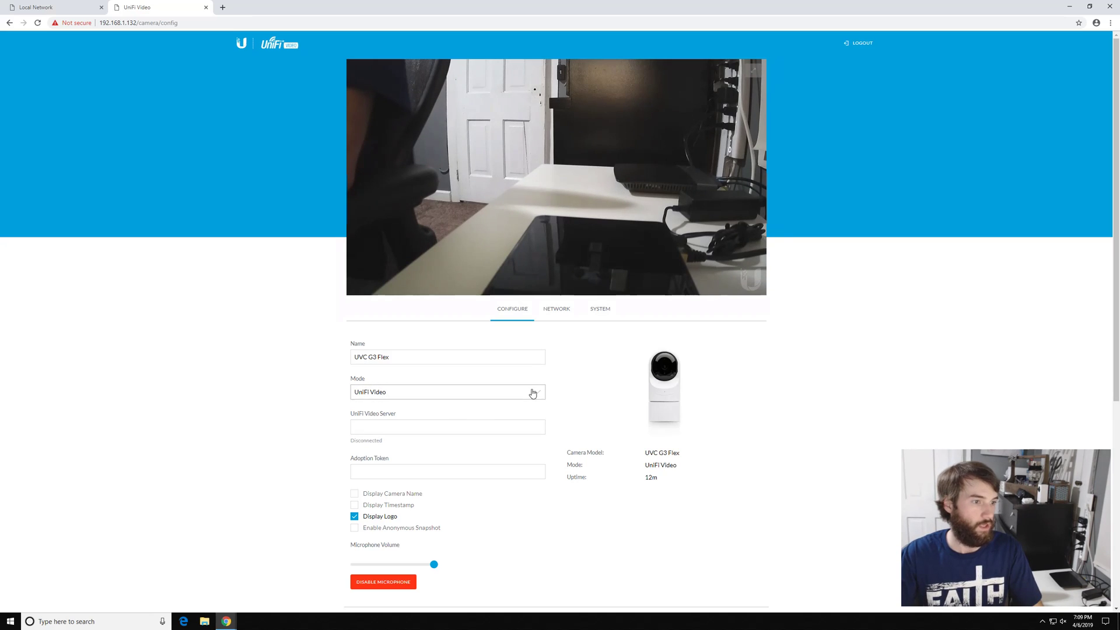
{"action": "left_click", "coordinate": [430, 393]}
{"action": "left_click", "coordinate": [376, 412]}
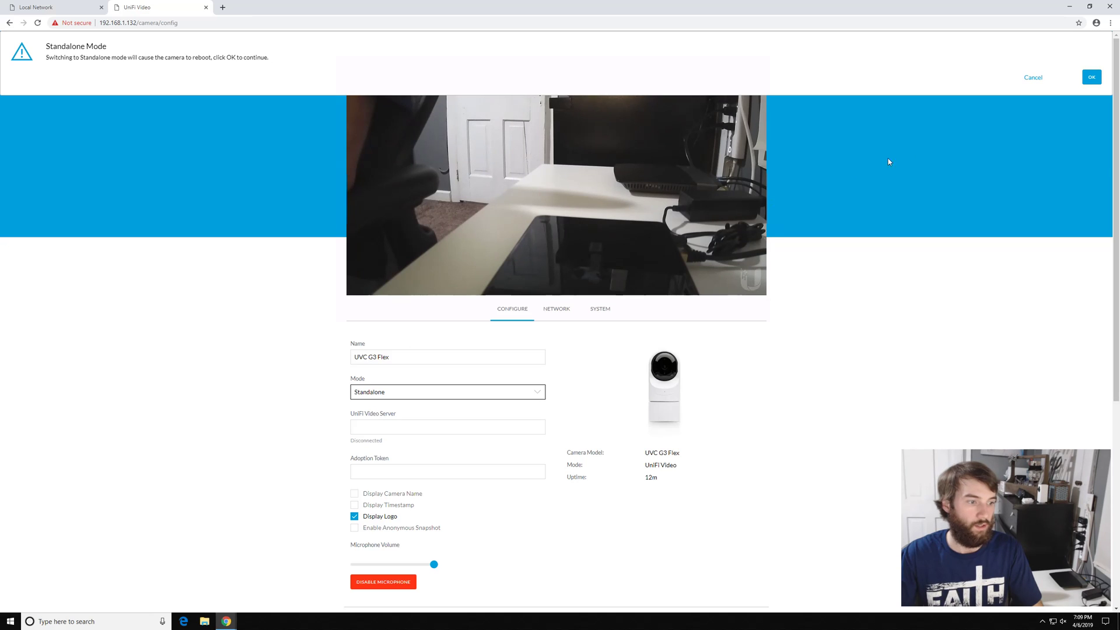
{"action": "left_click", "coordinate": [1091, 79]}
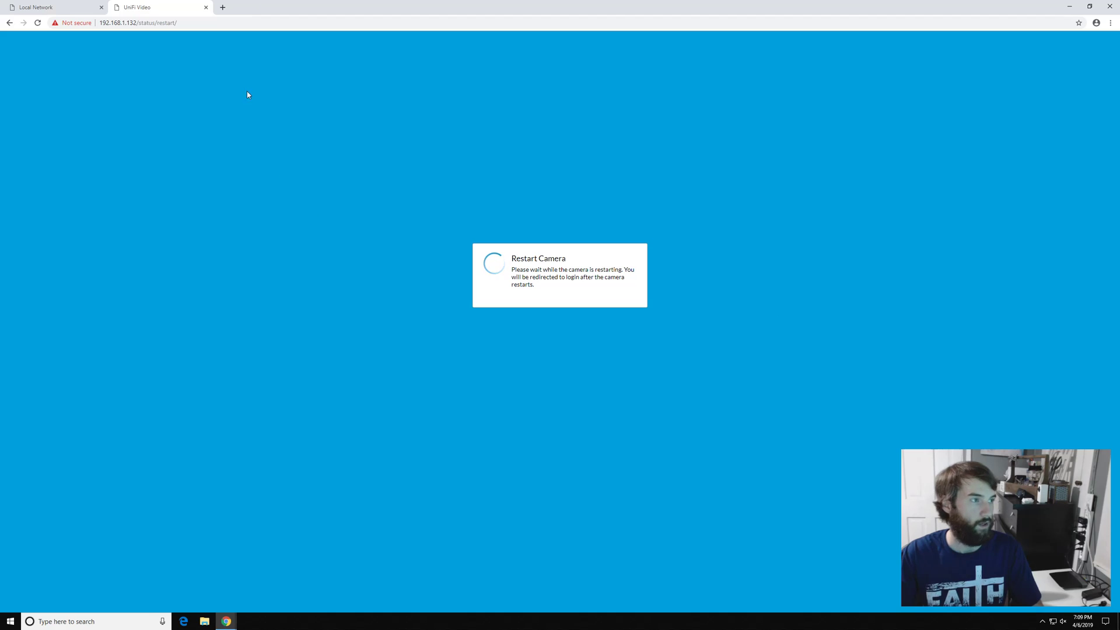
Search Google for vlc and start the Windows download from videolan.org
{"action": "left_click", "coordinate": [223, 7]}
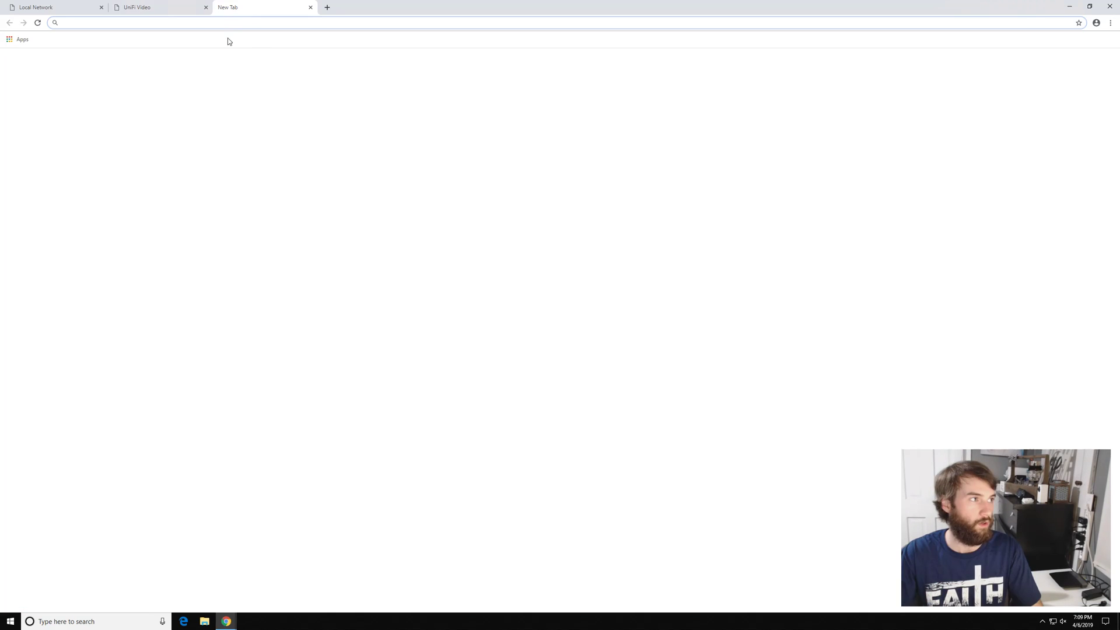
{"action": "type", "text": "vlc"}
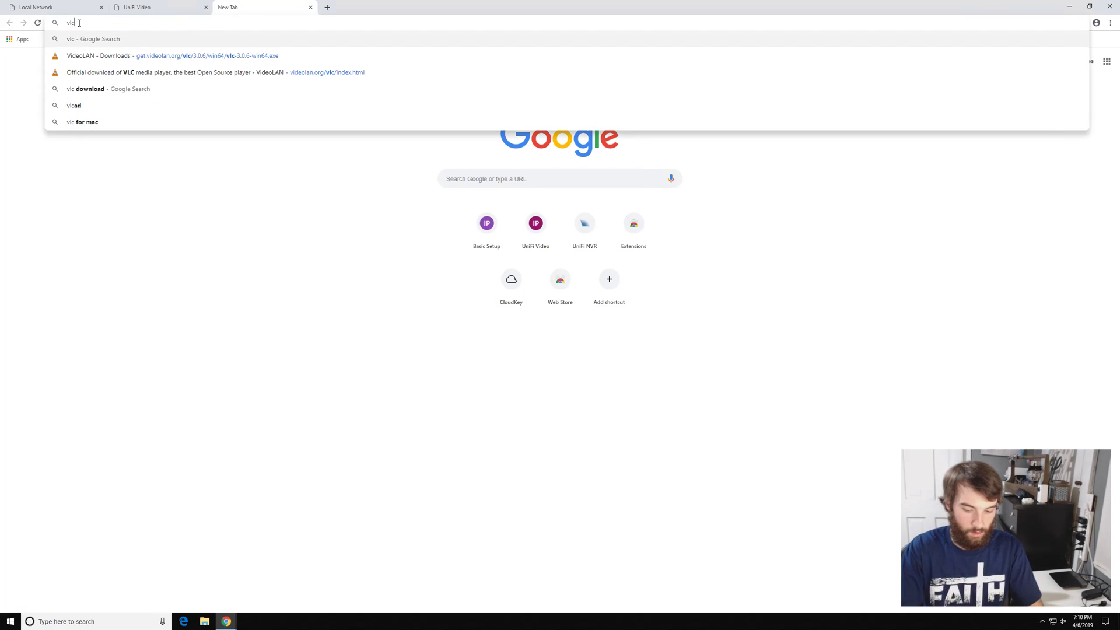
{"action": "key", "text": "Return"}
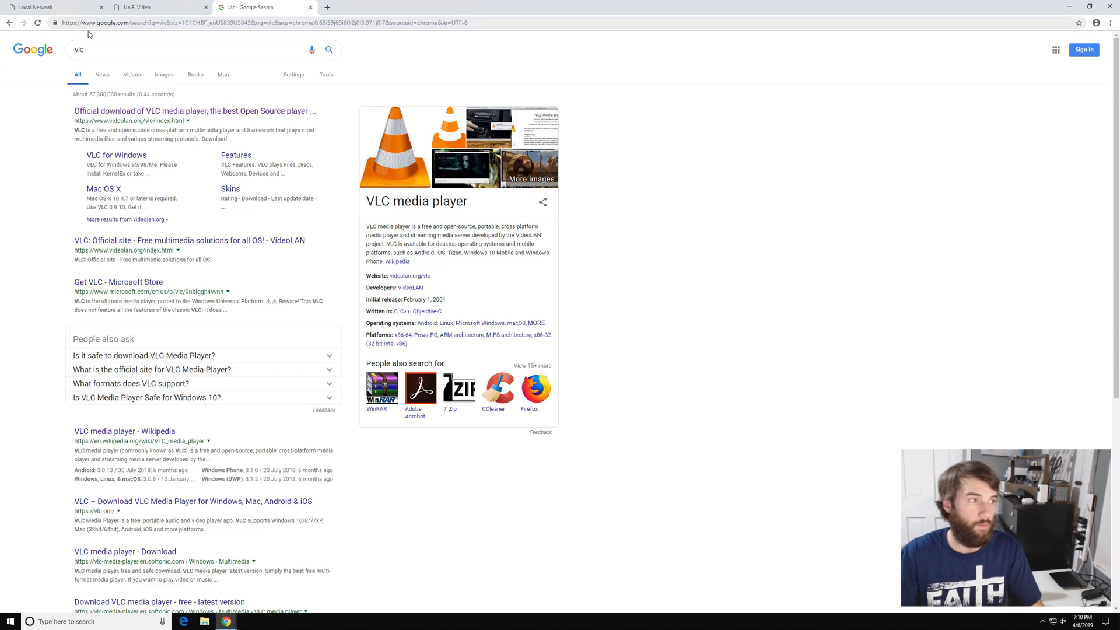
{"action": "left_click", "coordinate": [217, 112]}
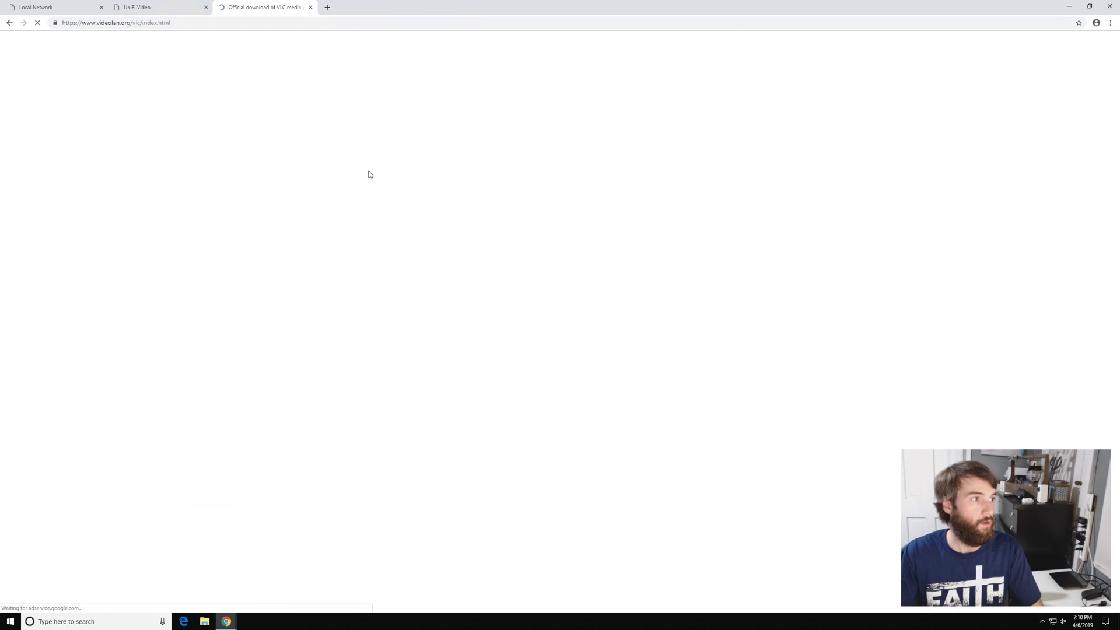
{"action": "left_click", "coordinate": [603, 184]}
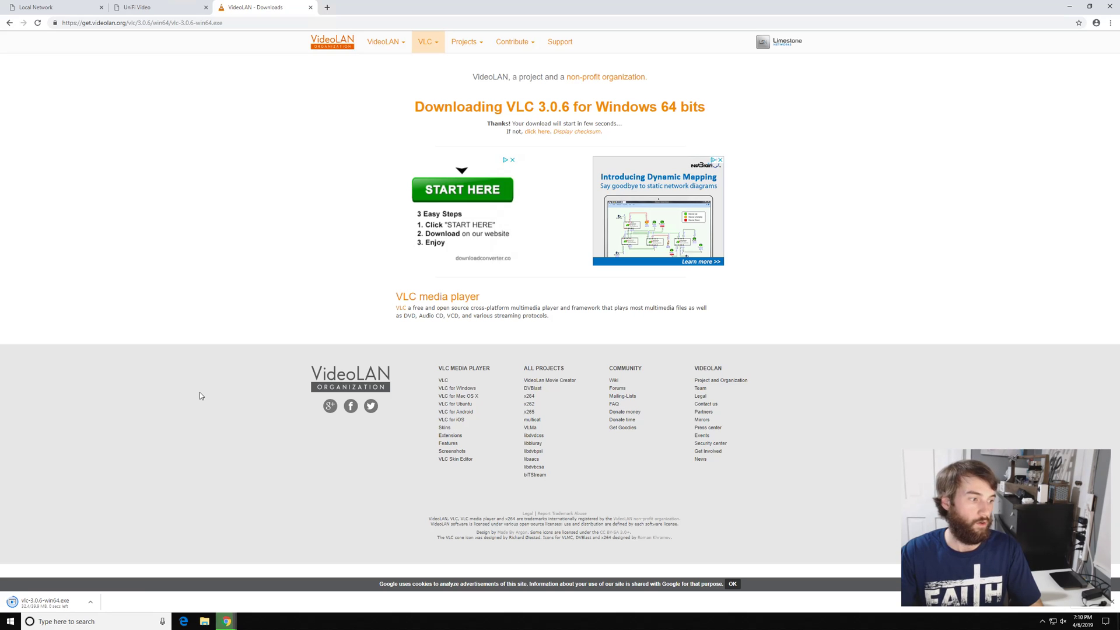
Run vlc-3.0.6-win64.exe and install VLC in English with default components and folder
{"action": "left_click", "coordinate": [55, 602]}
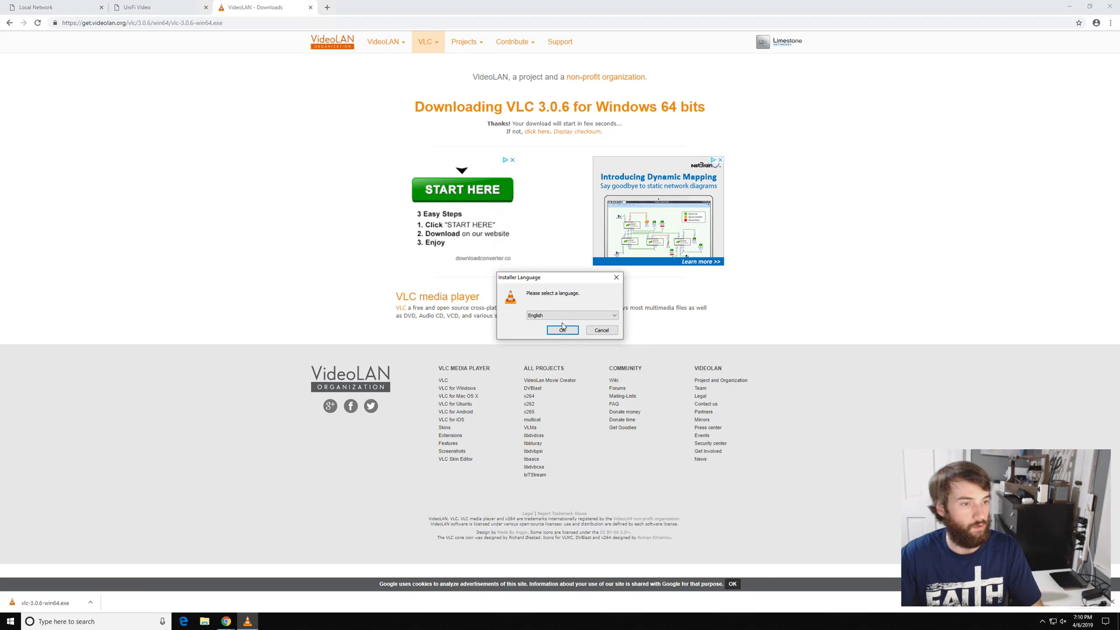
{"action": "left_click", "coordinate": [560, 330]}
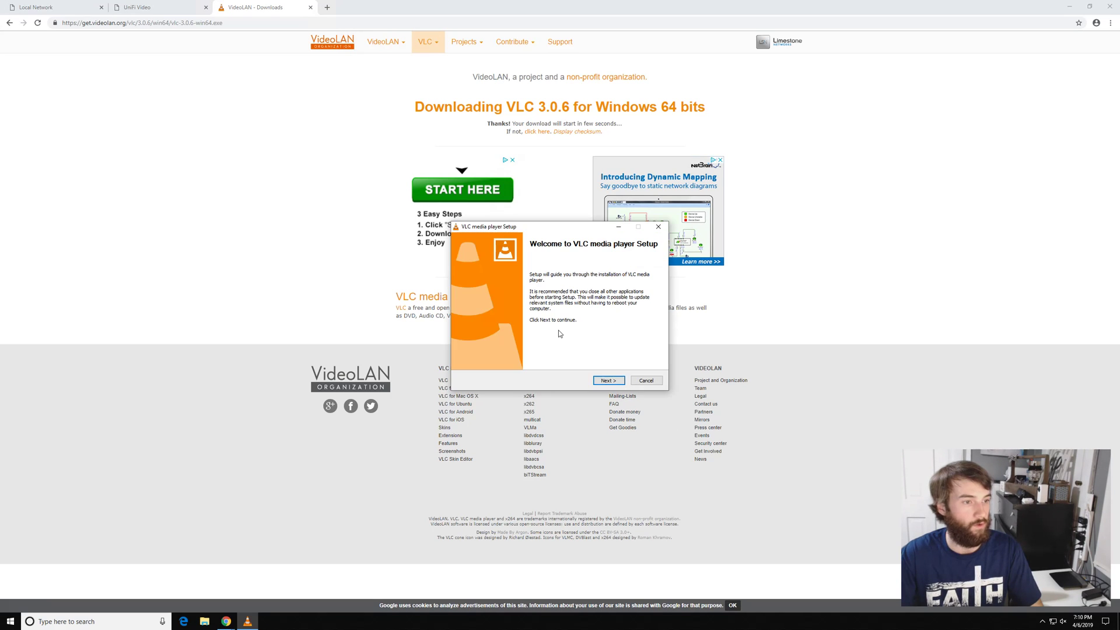
{"action": "left_click", "coordinate": [608, 382]}
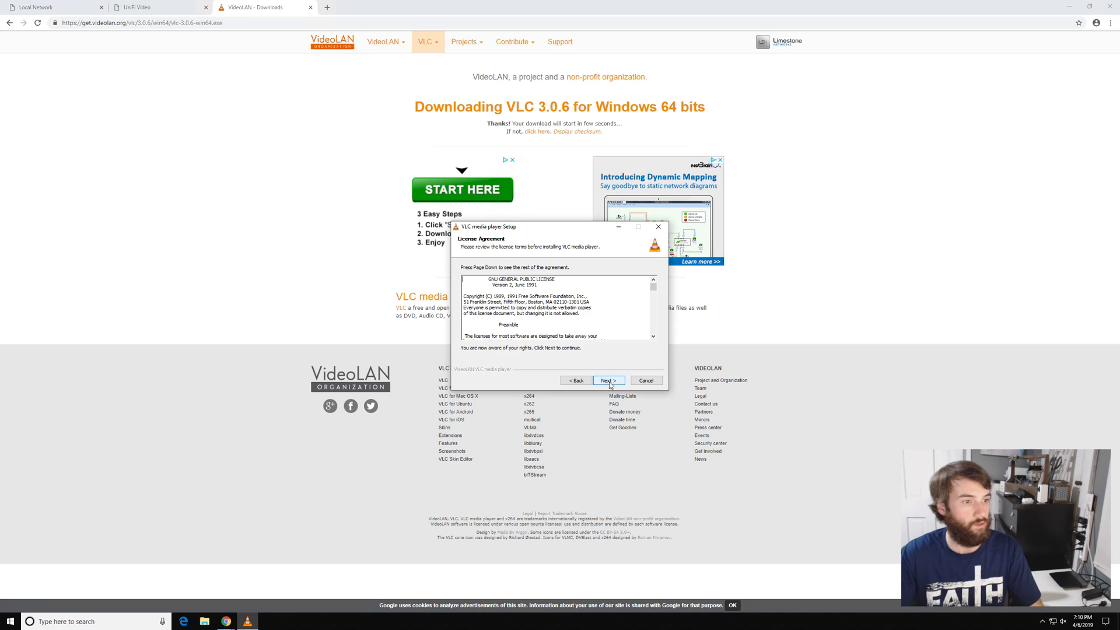
{"action": "left_click", "coordinate": [608, 382]}
{"action": "left_click", "coordinate": [608, 381]}
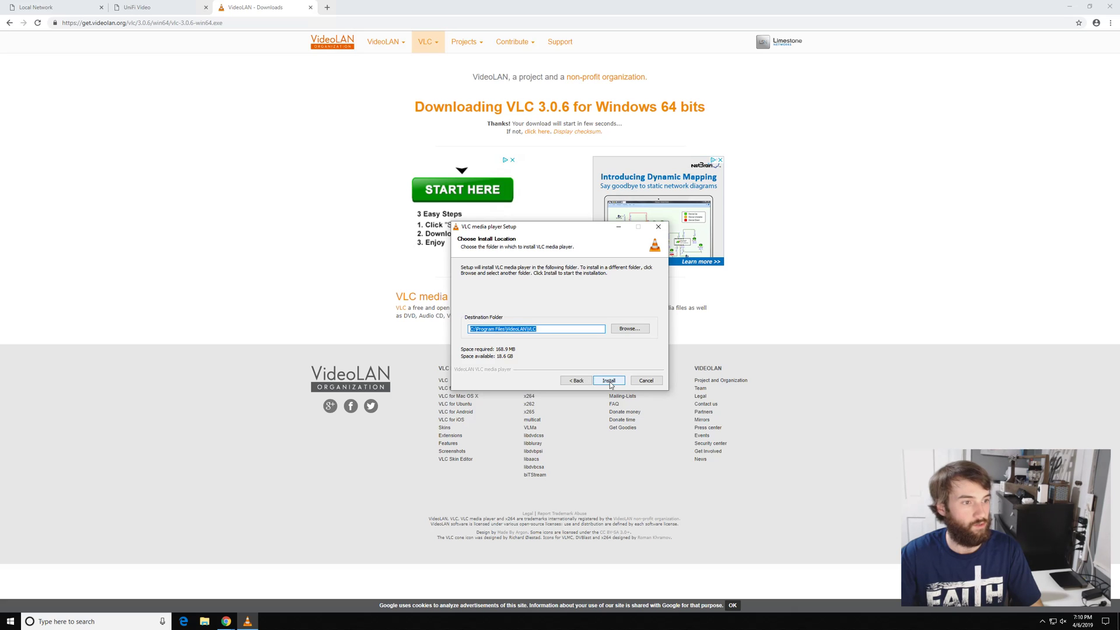
{"action": "left_click", "coordinate": [609, 381]}
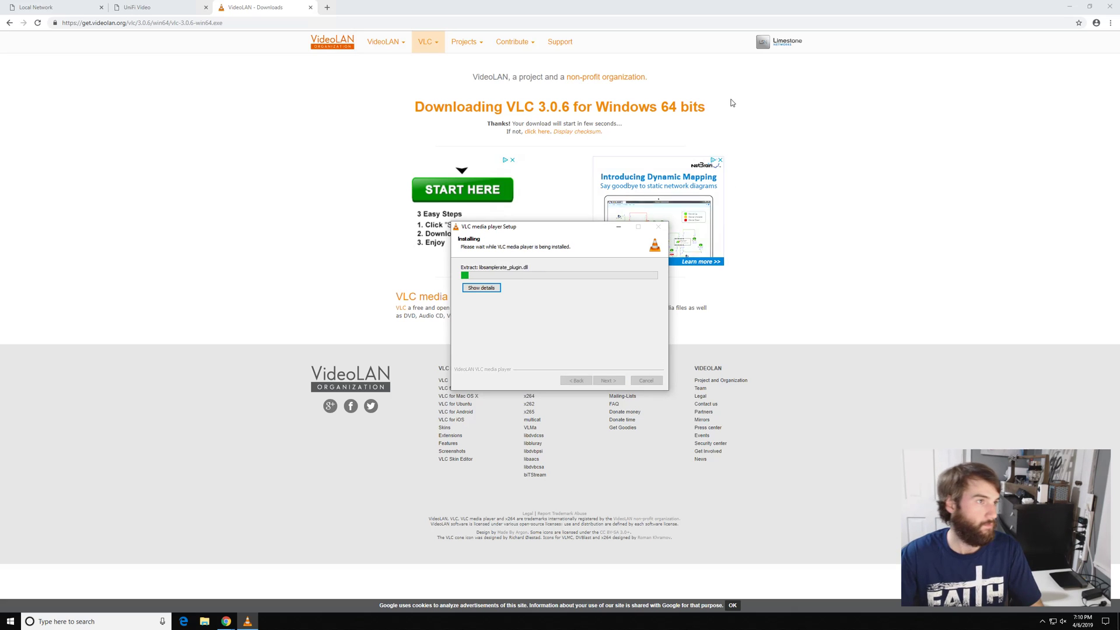
Close the VideoLAN tab and log back in to the camera with its username and password
{"action": "left_click", "coordinate": [309, 8]}
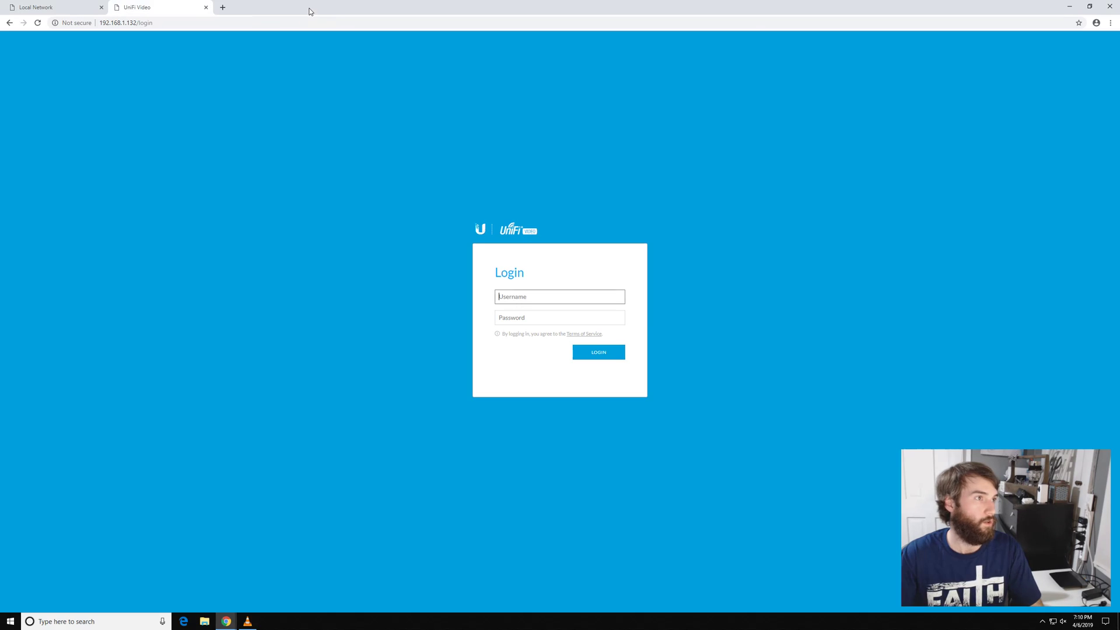
{"action": "left_click", "coordinate": [531, 298]}
{"action": "type", "text": "ubnt"}
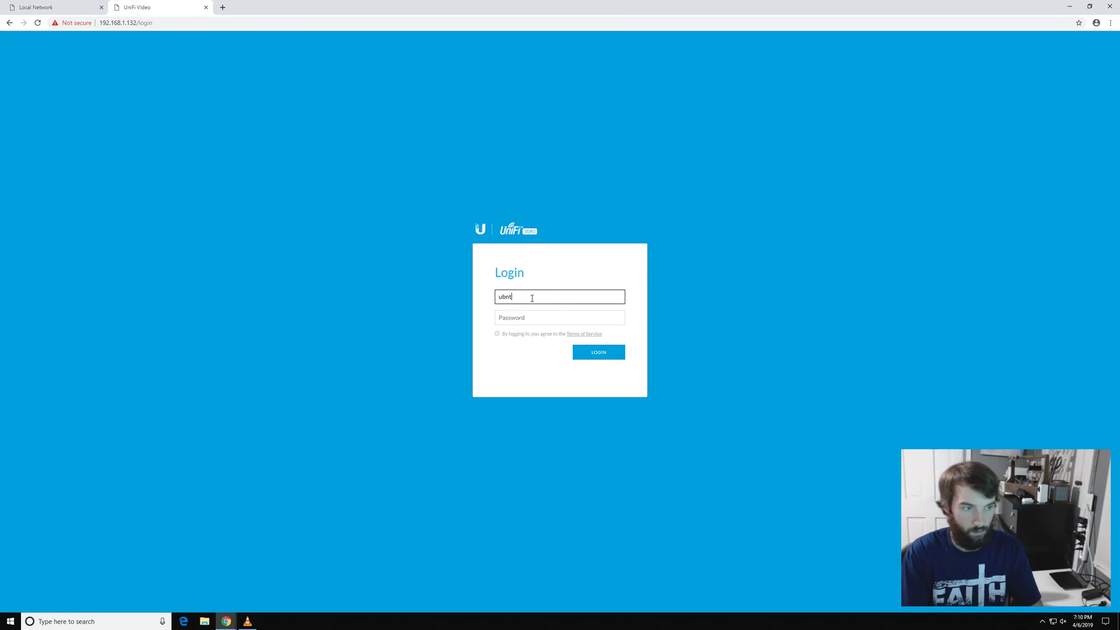
{"action": "key", "text": "Tab"}
{"action": "type", "text": "ubnt"}
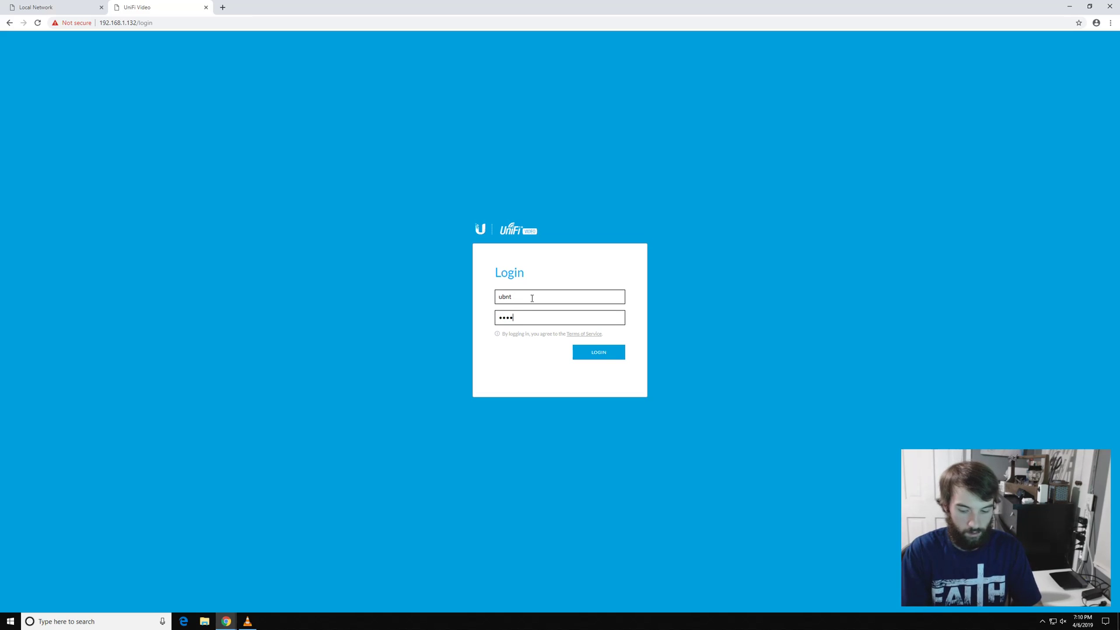
{"action": "key", "text": "Return"}
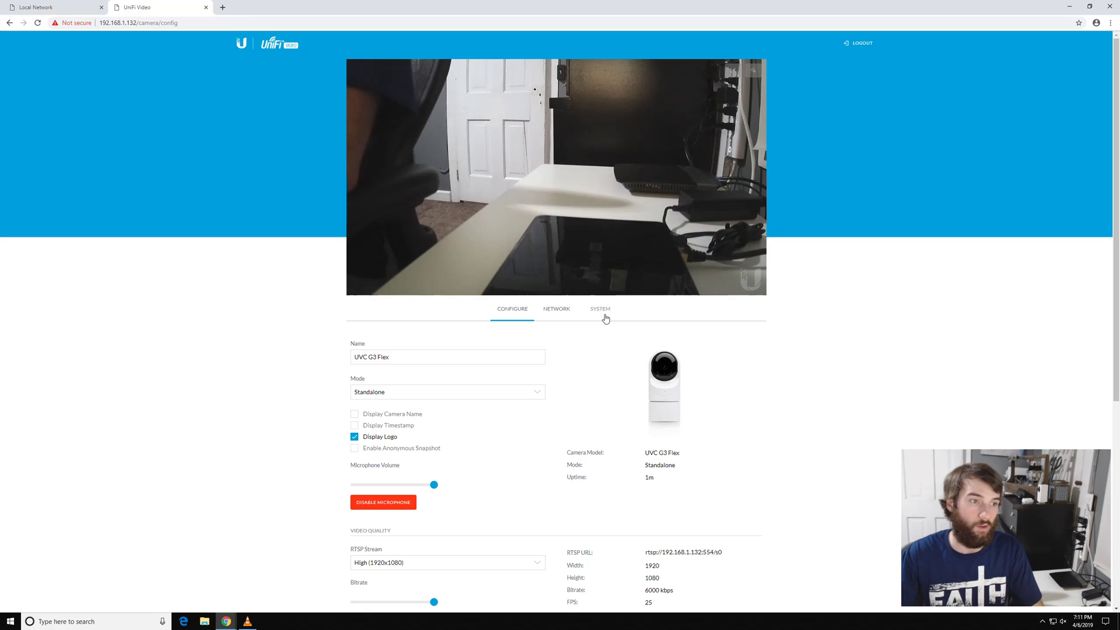
{"action": "left_click", "coordinate": [602, 309]}
{"action": "scroll", "coordinate": [603, 303], "scroll_direction": "down", "scroll_amount": 1}
{"action": "scroll", "coordinate": [618, 245], "scroll_direction": "down", "scroll_amount": 3}
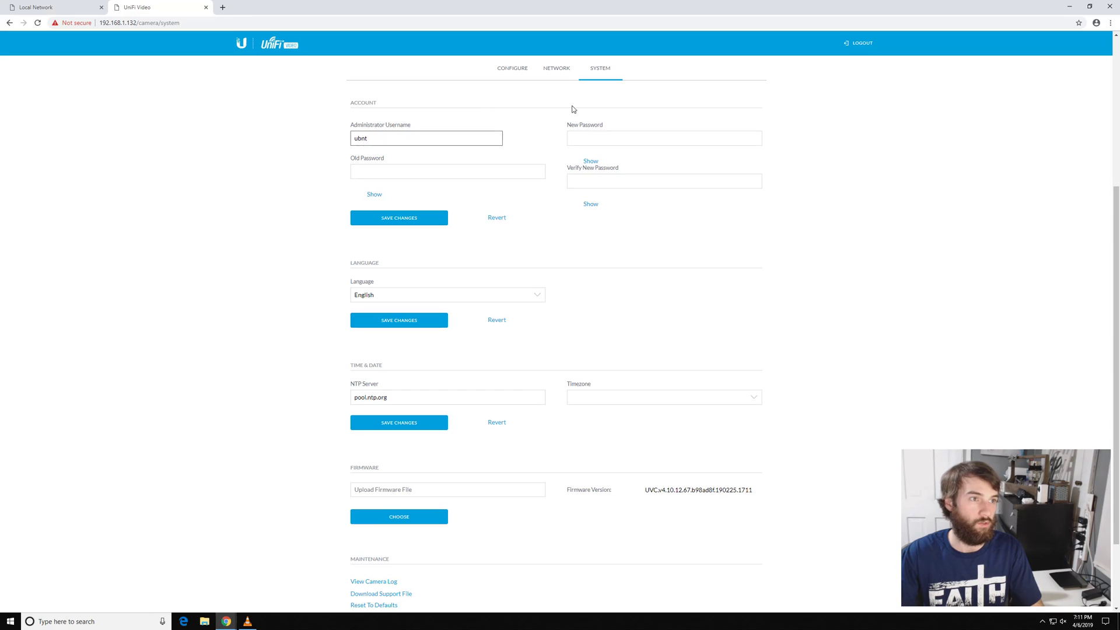
{"action": "left_click", "coordinate": [511, 71]}
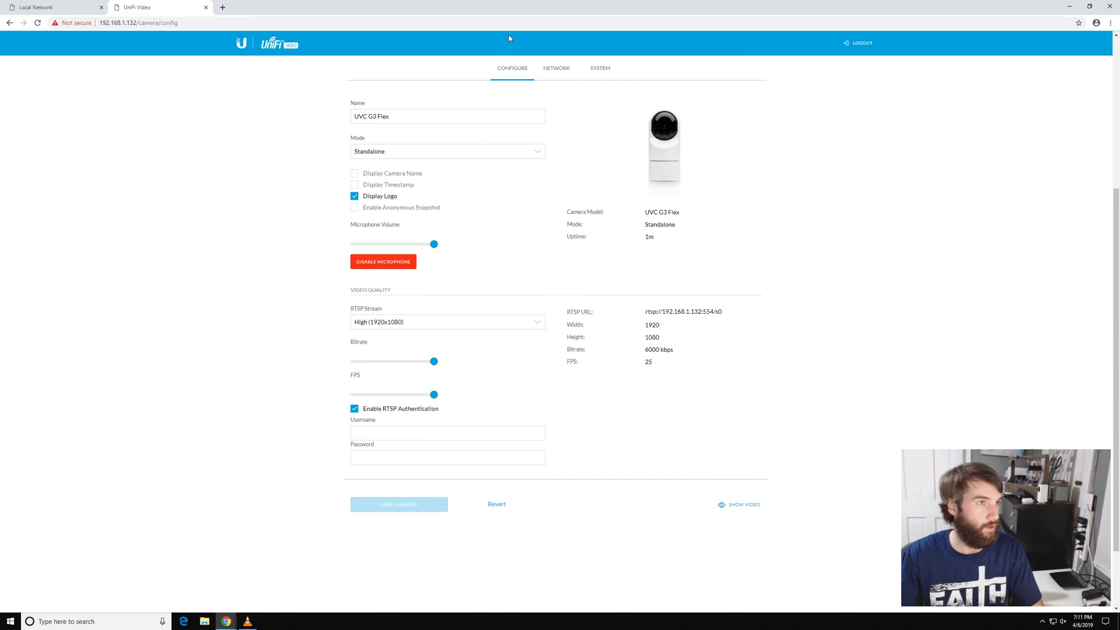
Snap Chrome to the left half and click Finish in VLC setup to launch the player
{"action": "left_click_drag", "start_coordinate": [510, 10], "coordinate": [1, 182]}
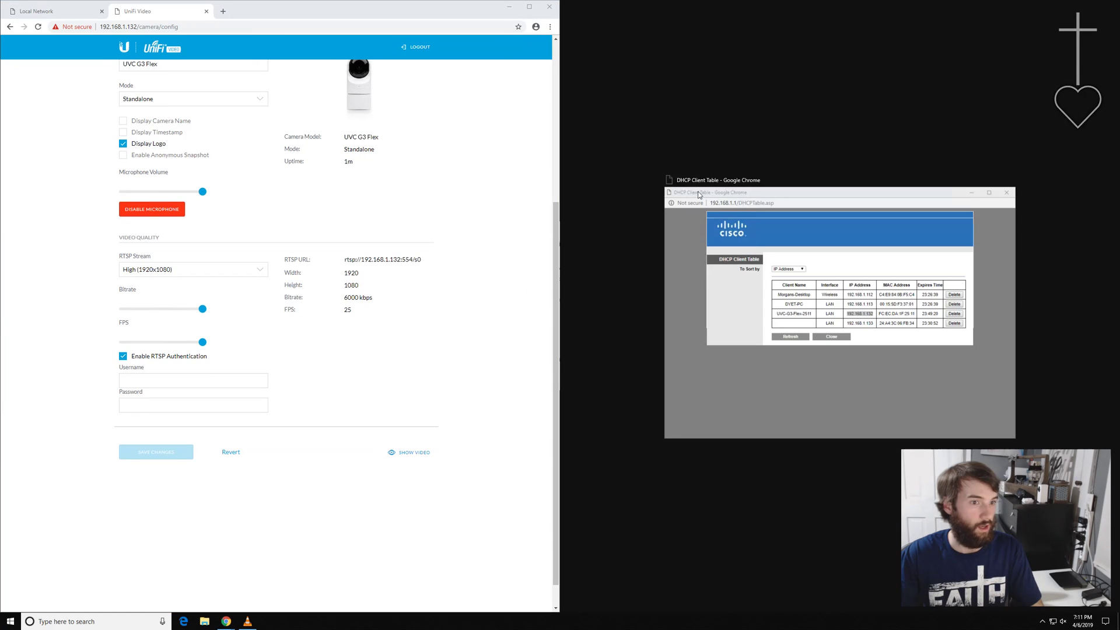
{"action": "left_click", "coordinate": [631, 441]}
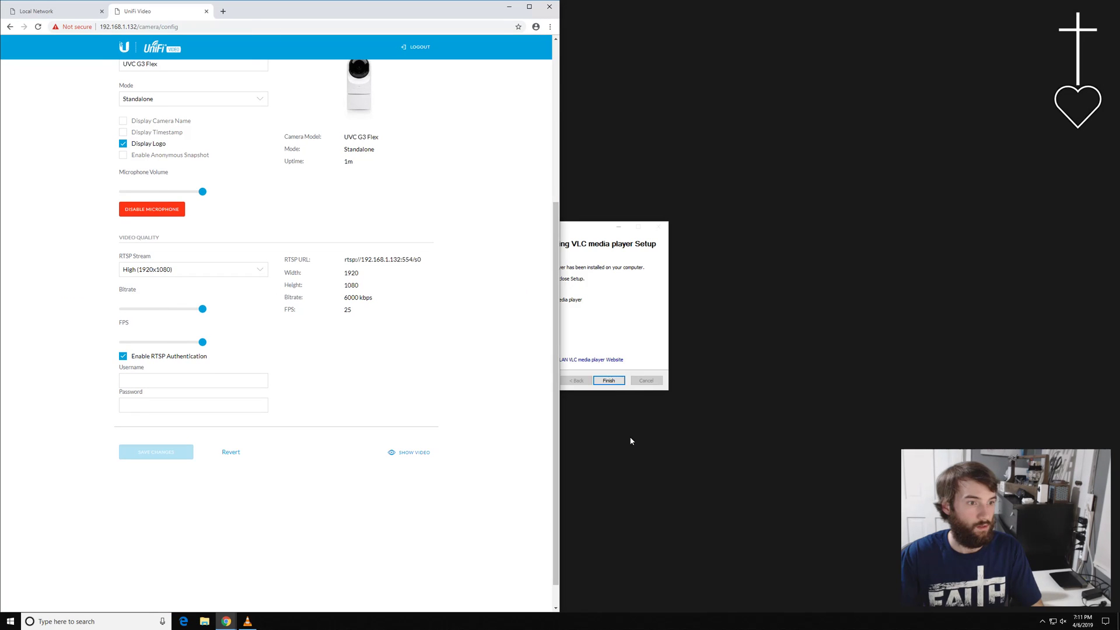
{"action": "left_click", "coordinate": [613, 240]}
{"action": "left_click", "coordinate": [609, 380]}
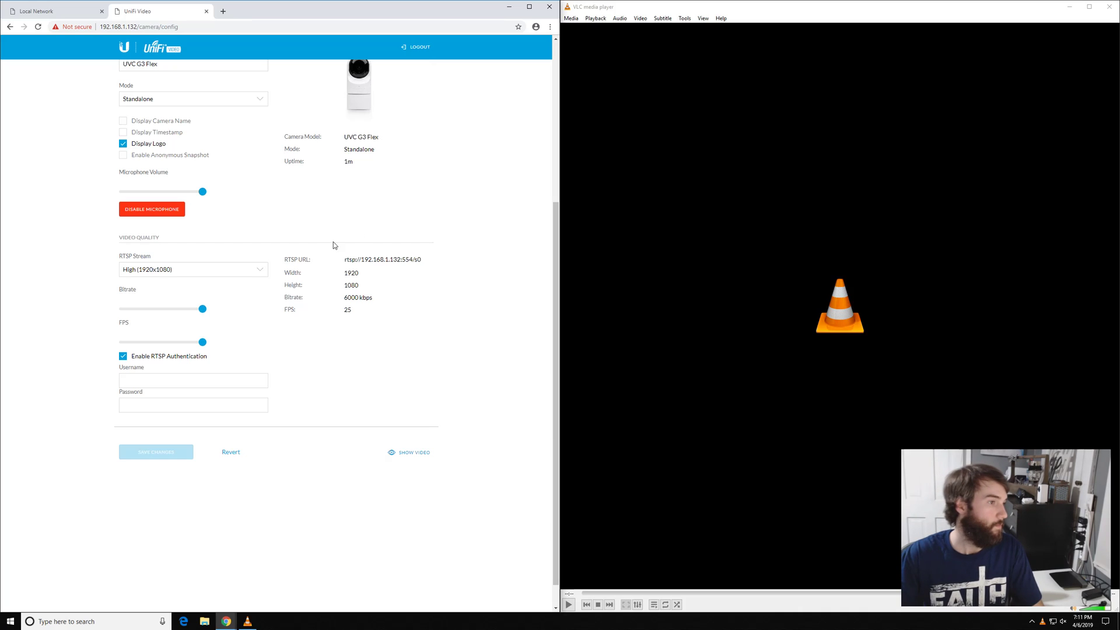
Copy the RTSP URL, keep High (1920x1080) quality, and lower the bitrate to about 4000 kbps
{"action": "left_click_drag", "start_coordinate": [422, 261], "coordinate": [345, 264]}
{"action": "right_click", "coordinate": [350, 262]}
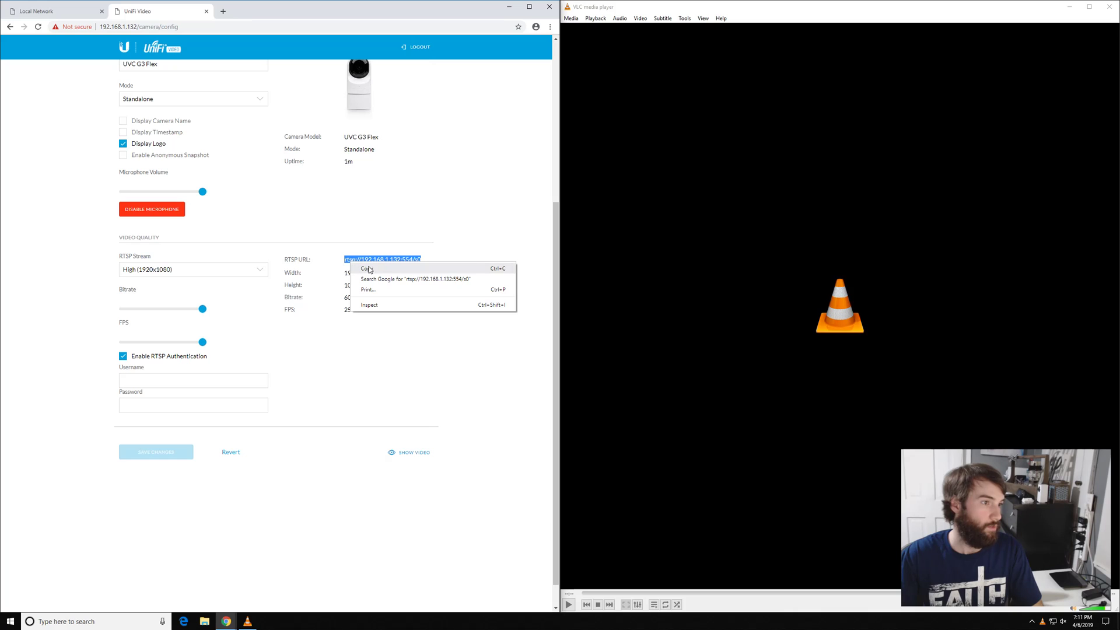
{"action": "left_click", "coordinate": [368, 270]}
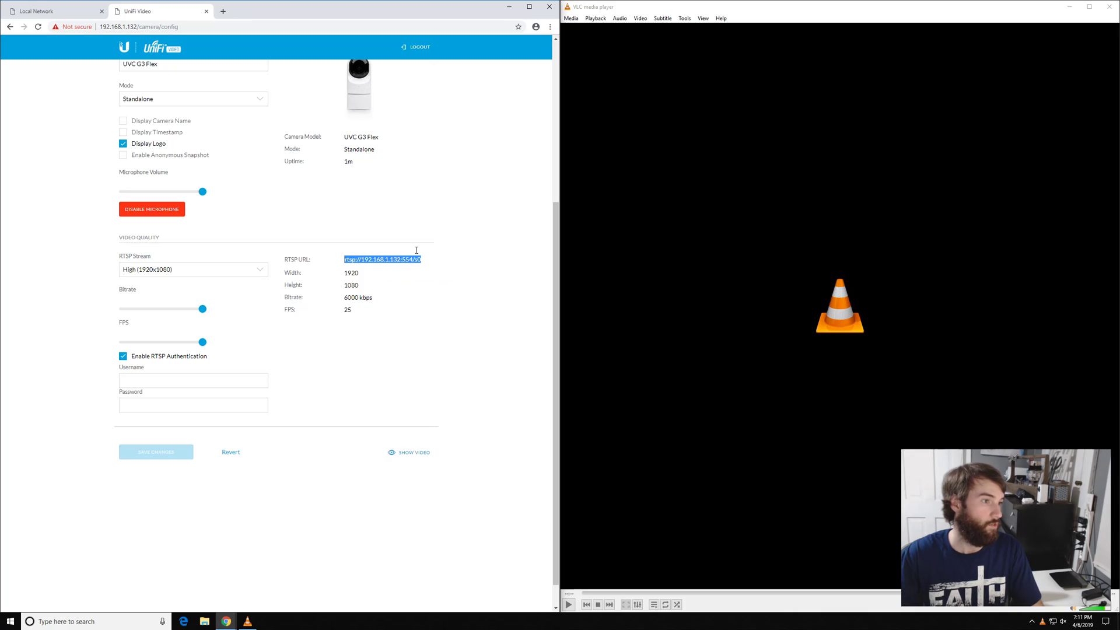
{"action": "left_click", "coordinate": [260, 269]}
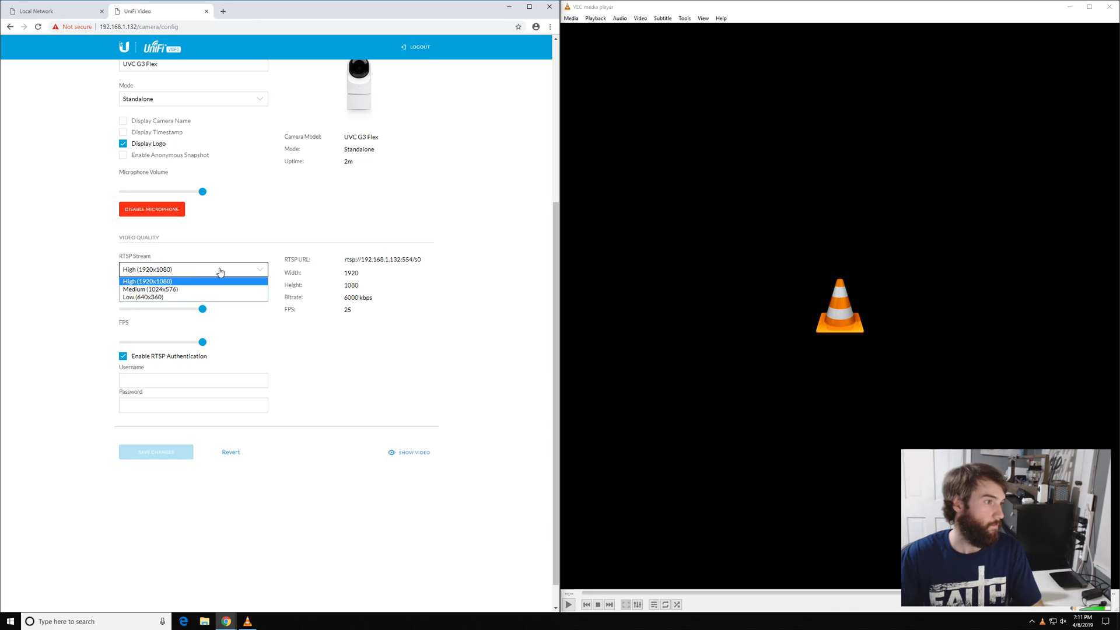
{"action": "left_click", "coordinate": [221, 272]}
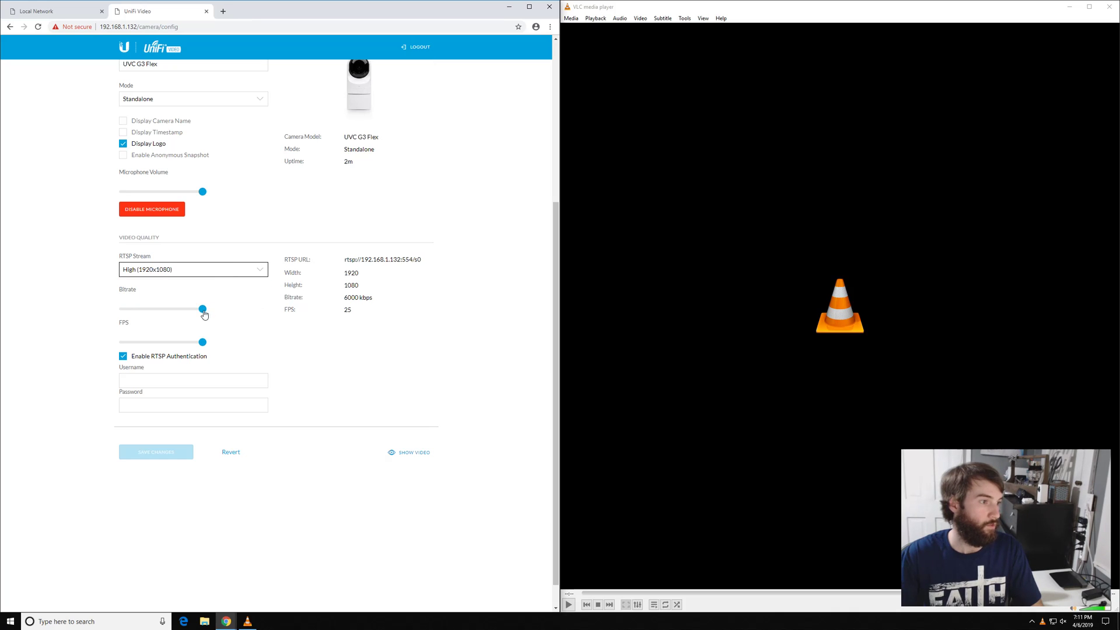
{"action": "left_click_drag", "start_coordinate": [202, 309], "coordinate": [177, 310]}
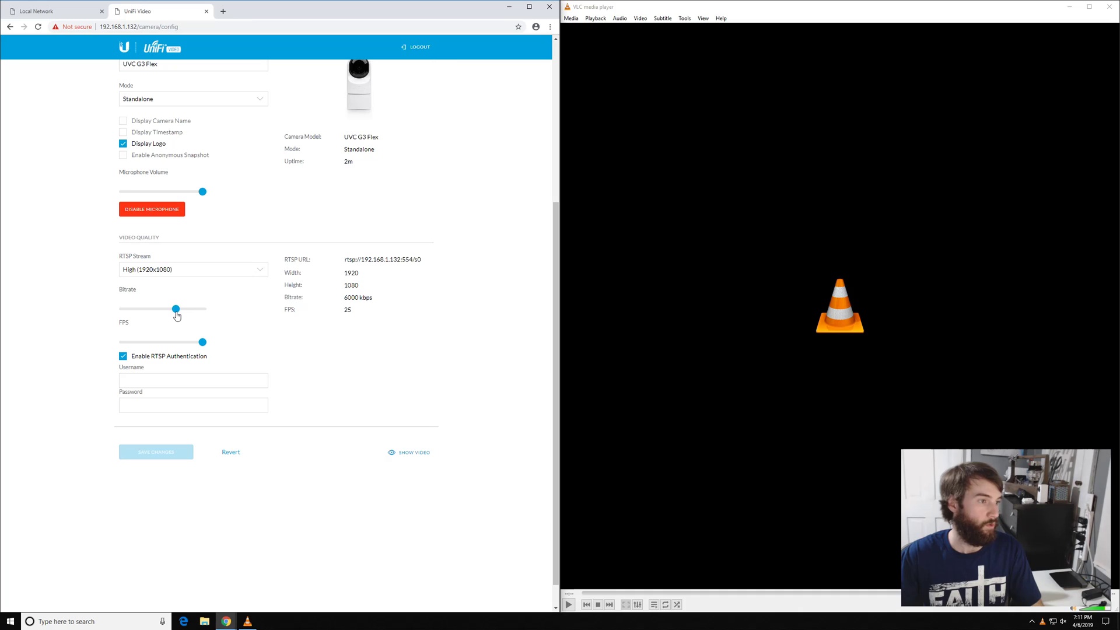
{"action": "left_click_drag", "start_coordinate": [344, 300], "coordinate": [395, 301]}
{"action": "left_click", "coordinate": [357, 285]}
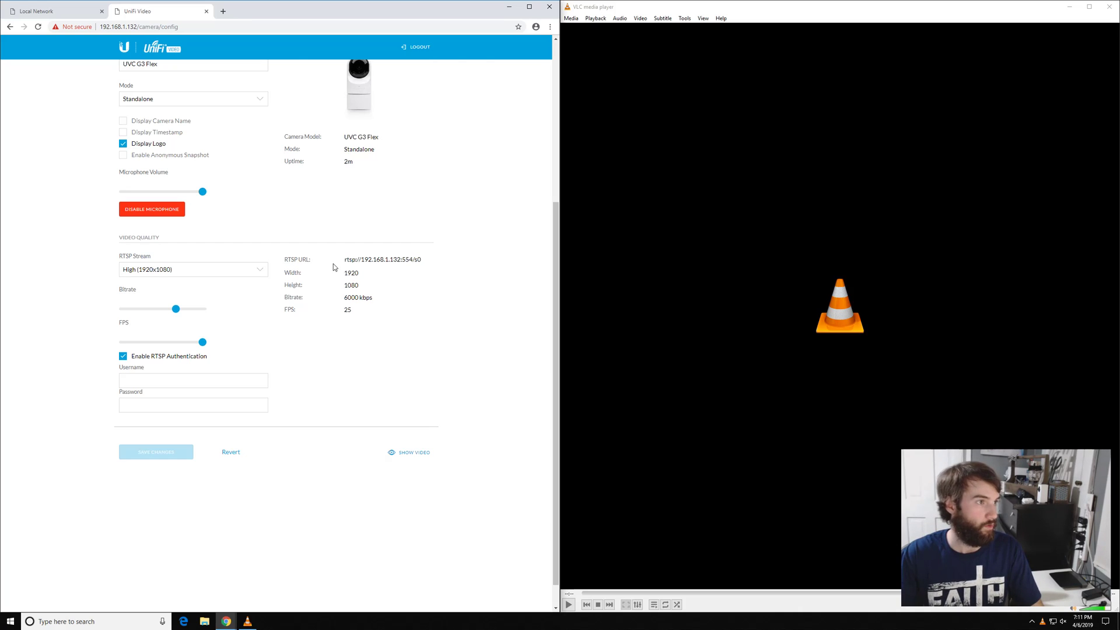
Enter the RTSP authentication username and password and save the changes
{"action": "left_click", "coordinate": [161, 381]}
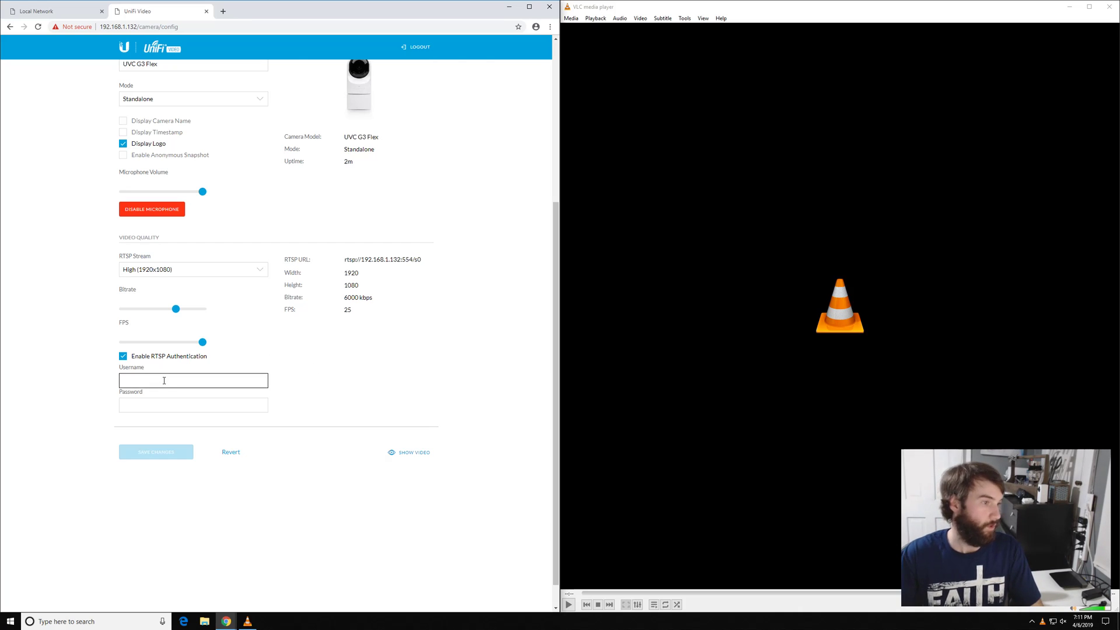
{"action": "type", "text": "test"}
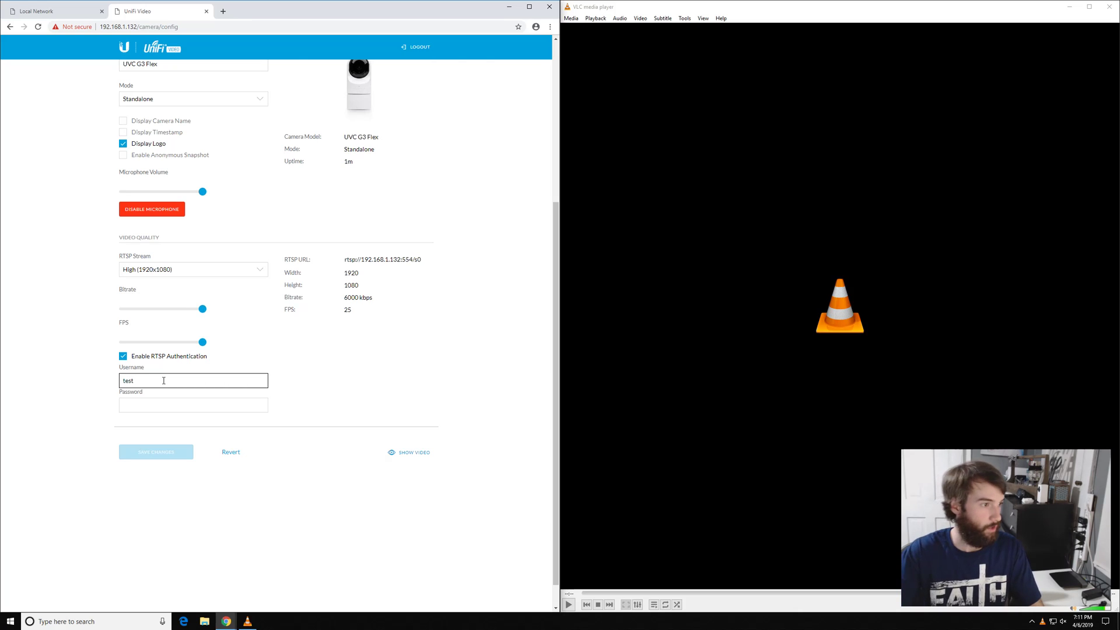
{"action": "left_click", "coordinate": [147, 405]}
{"action": "type", "text": "test"}
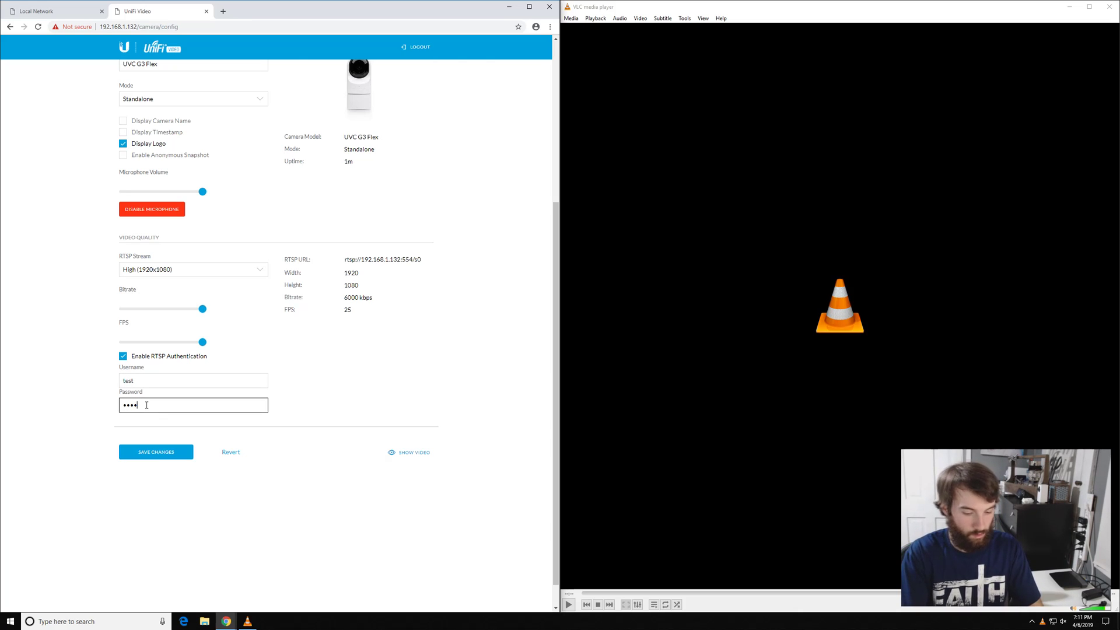
{"action": "left_click", "coordinate": [158, 452]}
In VLC's Open Network Stream, paste rtsp://192.168.1.132:554/s0 and start playback
{"action": "left_click", "coordinate": [572, 30]}
{"action": "left_click", "coordinate": [573, 20]}
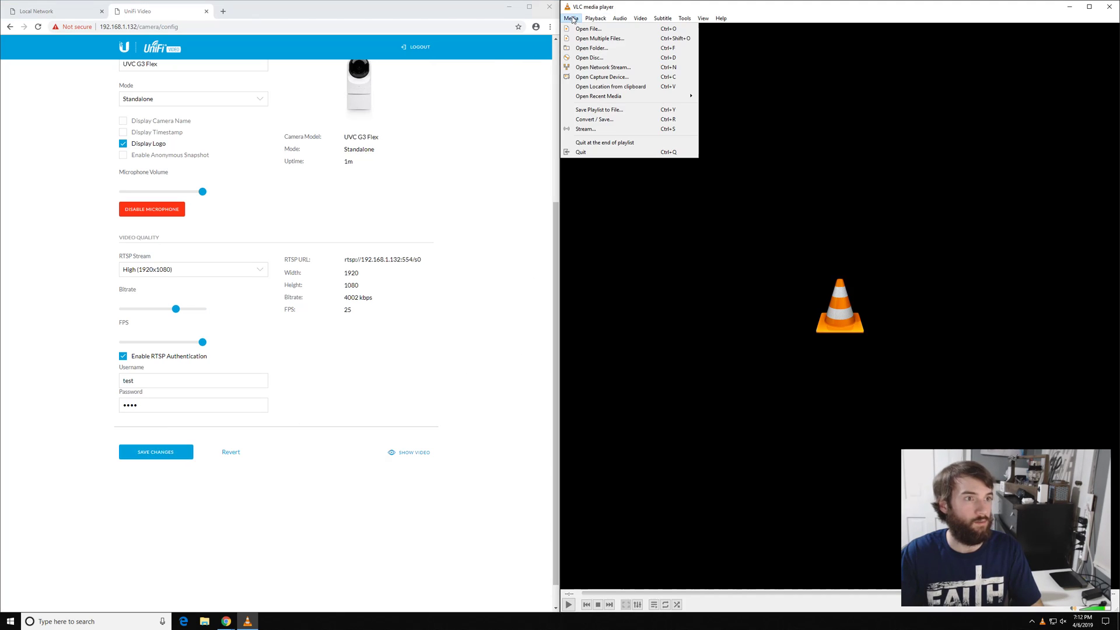
{"action": "mouse_move", "coordinate": [595, 18]}
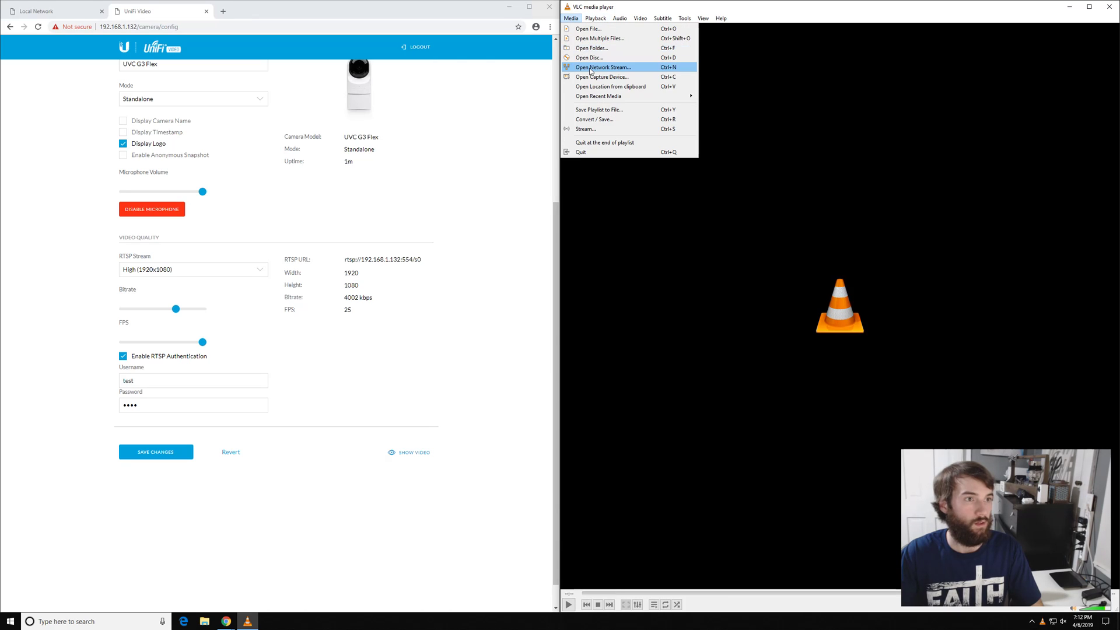
{"action": "left_click", "coordinate": [589, 69]}
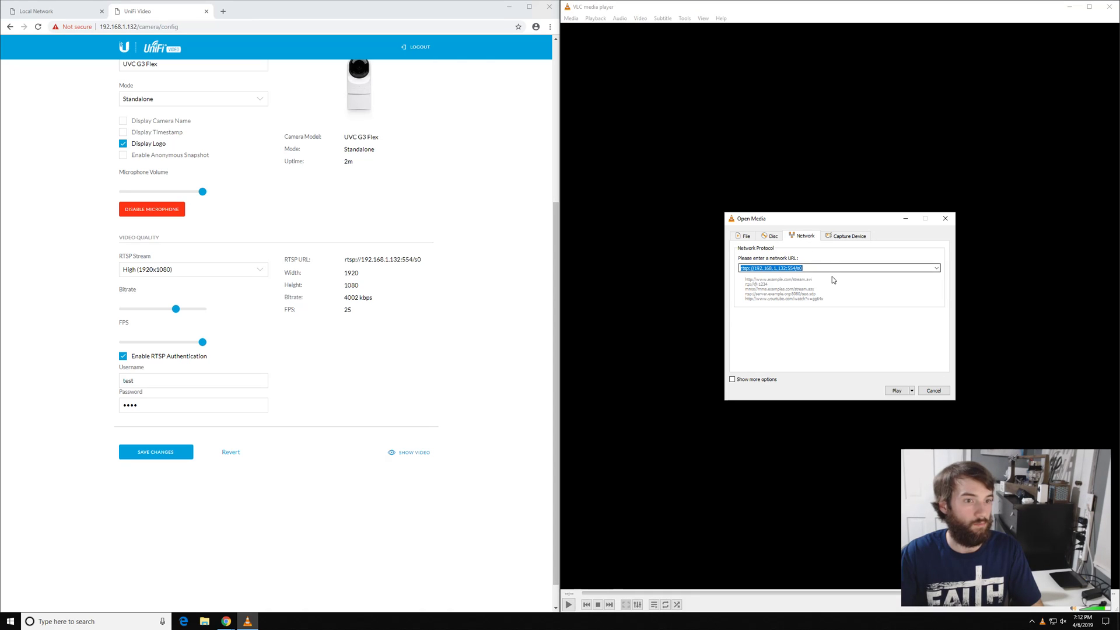
{"action": "left_click_drag", "start_coordinate": [803, 268], "coordinate": [727, 269]}
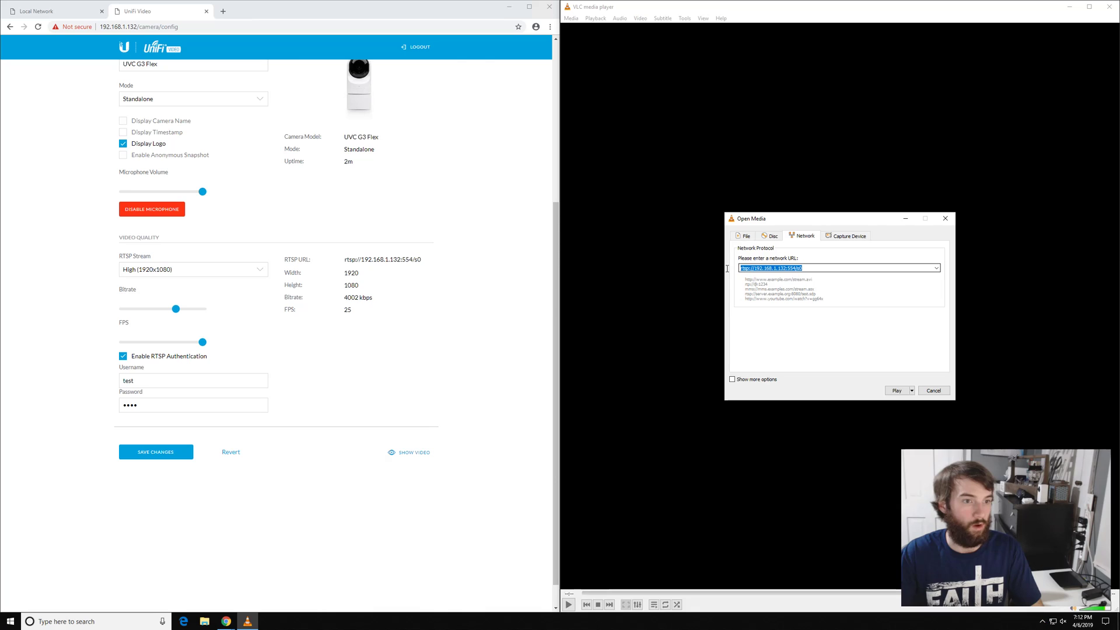
{"action": "right_click", "coordinate": [775, 268]}
{"action": "left_click", "coordinate": [798, 319]}
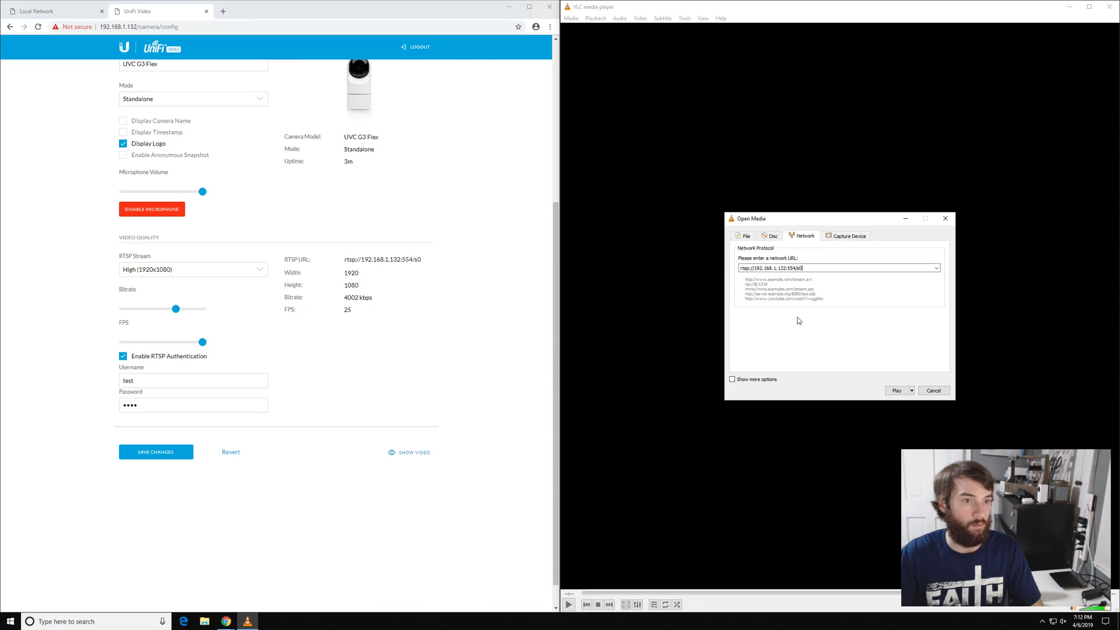
{"action": "left_click", "coordinate": [782, 268]}
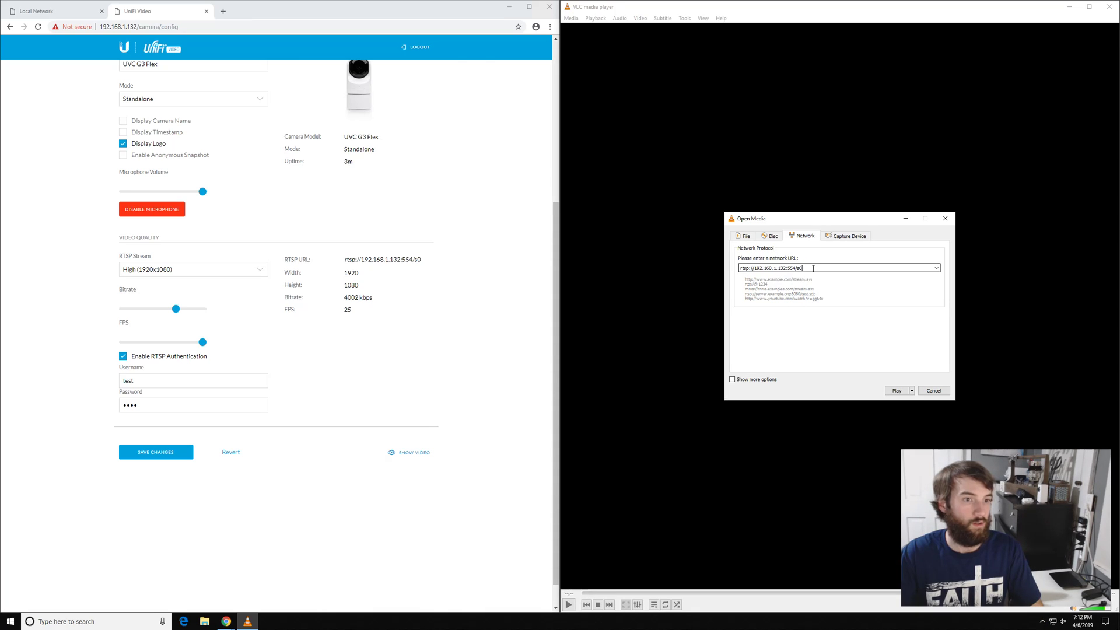
{"action": "left_click", "coordinate": [897, 392]}
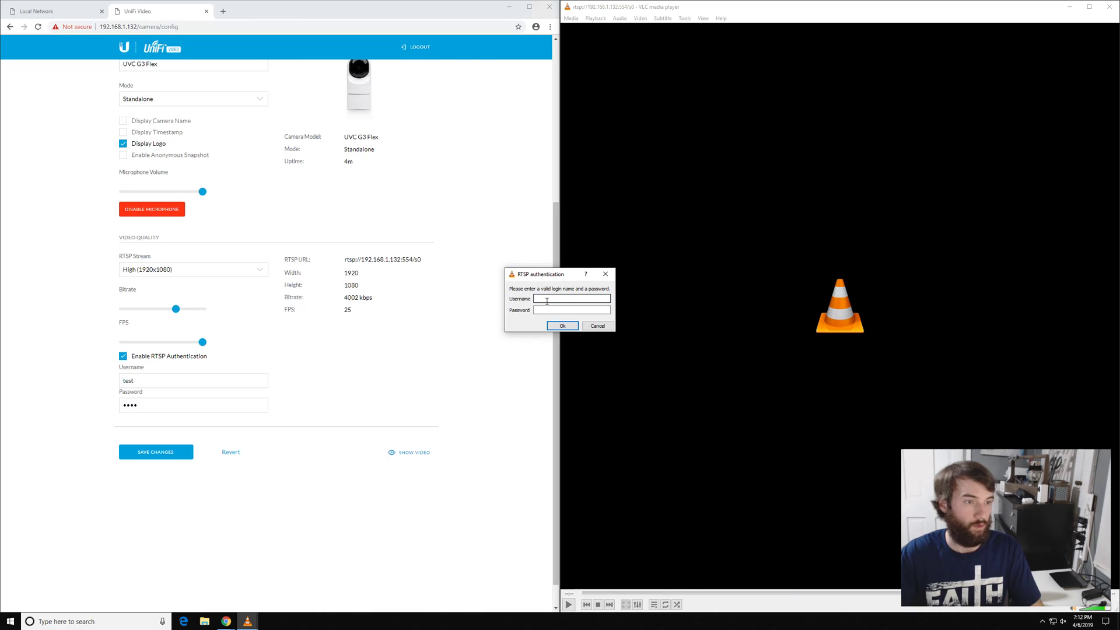
Enter the RTSP username and password in the authentication prompt to start the stream
{"action": "type", "text": "test"}
{"action": "key", "text": "Tab"}
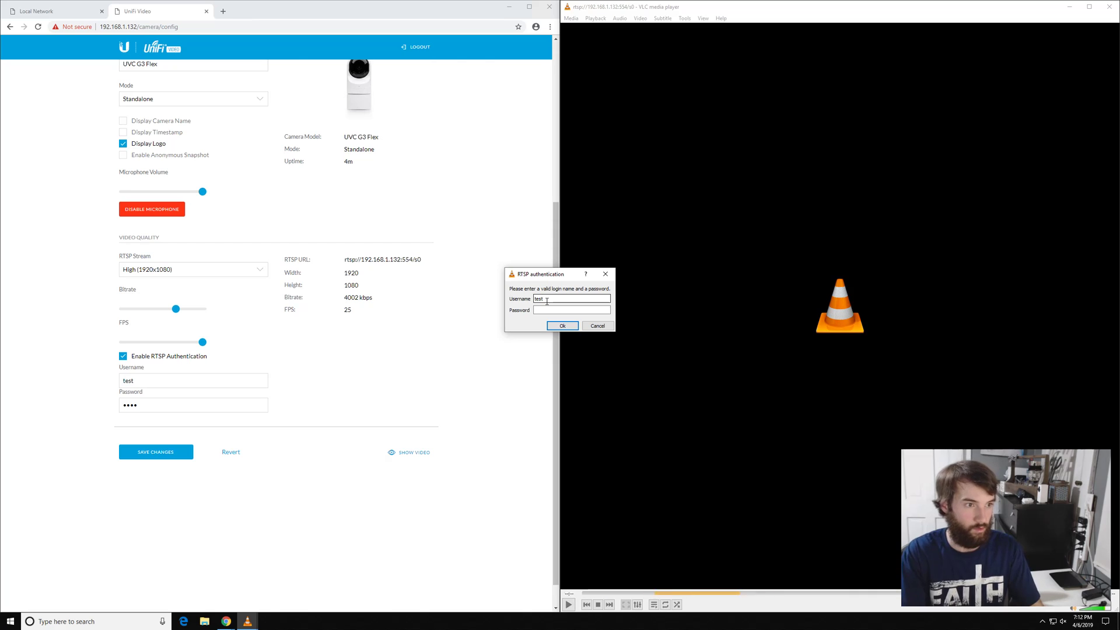
{"action": "type", "text": "test"}
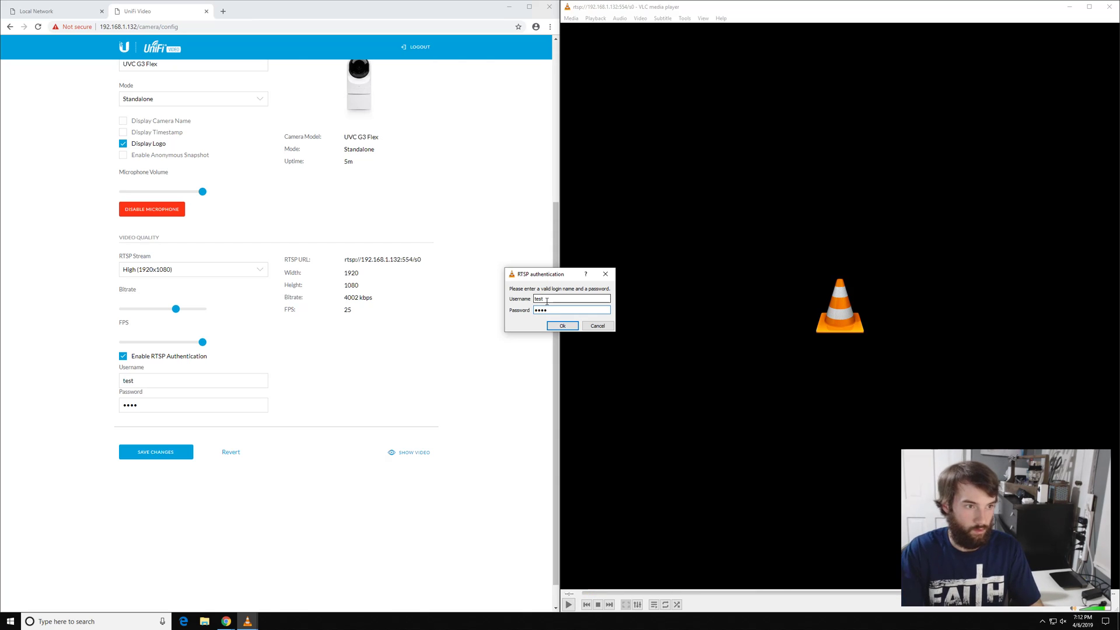
{"action": "left_click", "coordinate": [561, 326]}
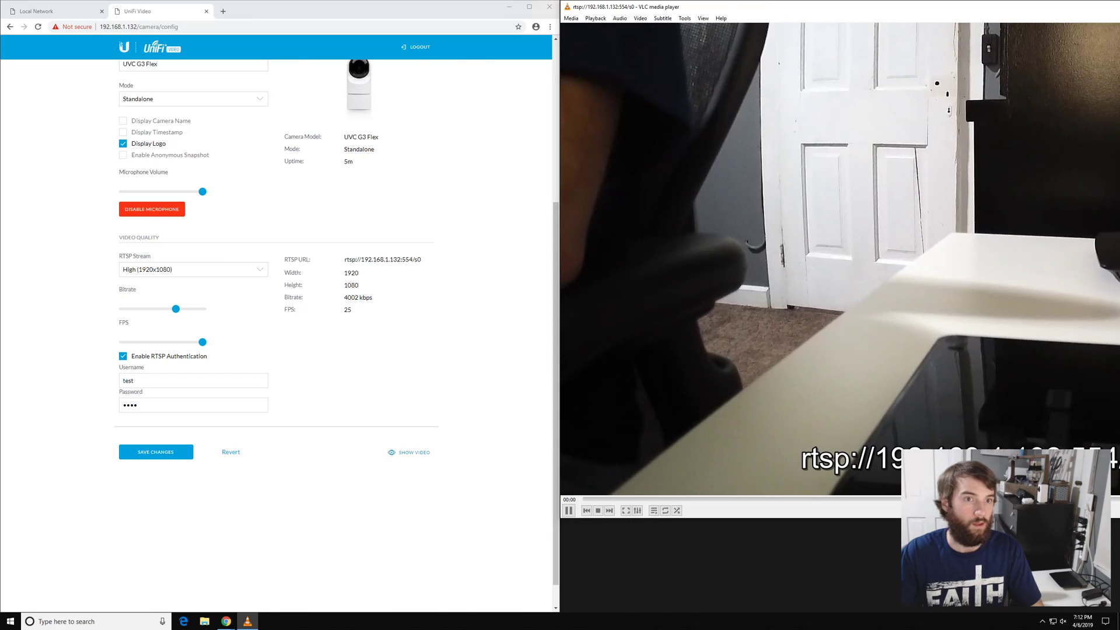
Float VLC's enlarged stream window on the left and compare it with UniFi's expanded live preview
{"action": "left_click_drag", "start_coordinate": [577, 7], "coordinate": [630, 77]}
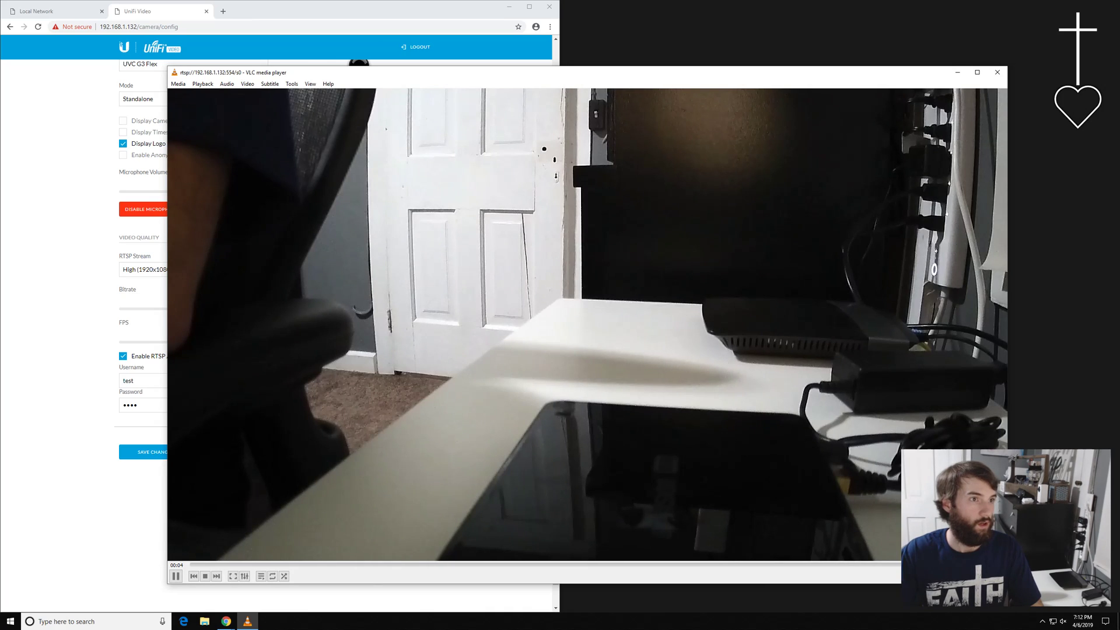
{"action": "left_click", "coordinate": [123, 248]}
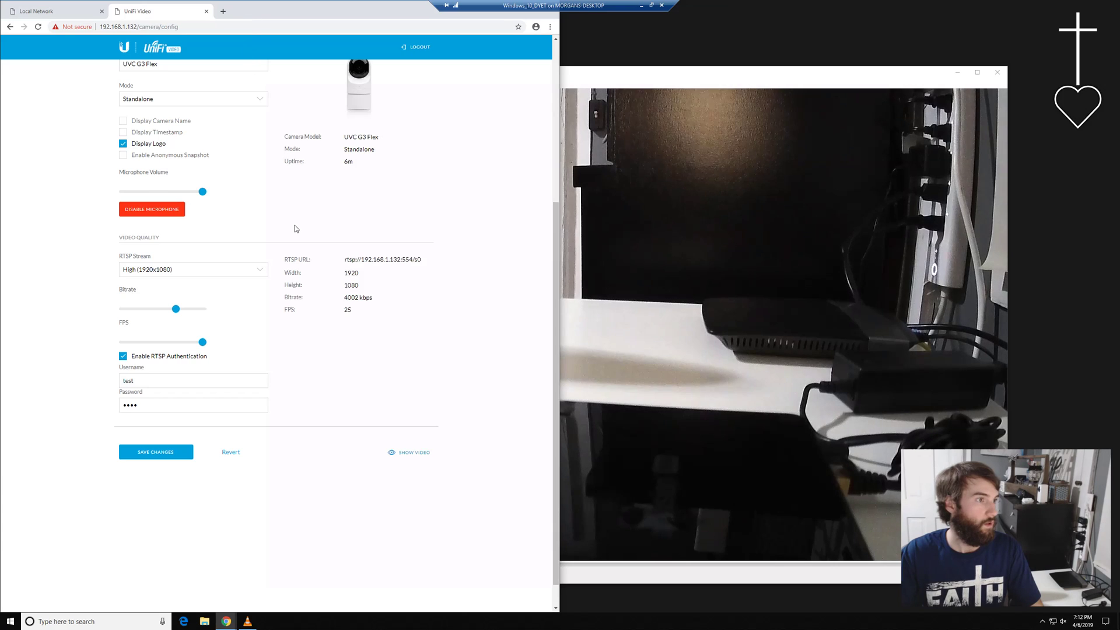
{"action": "scroll", "coordinate": [513, 350], "scroll_direction": "up", "scroll_amount": 4}
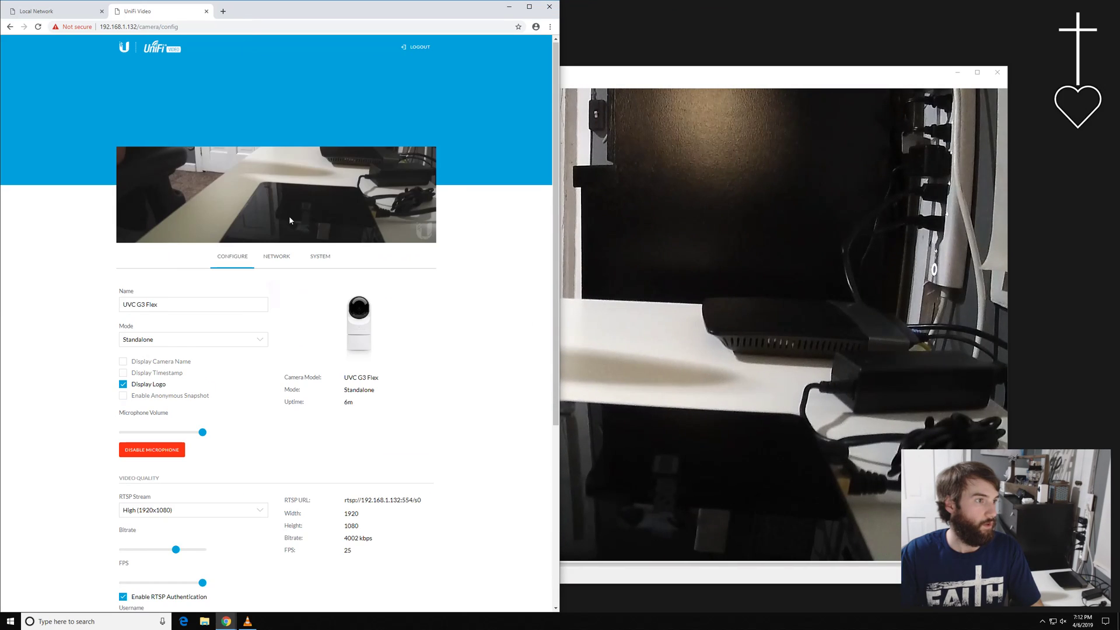
{"action": "left_click", "coordinate": [317, 229]}
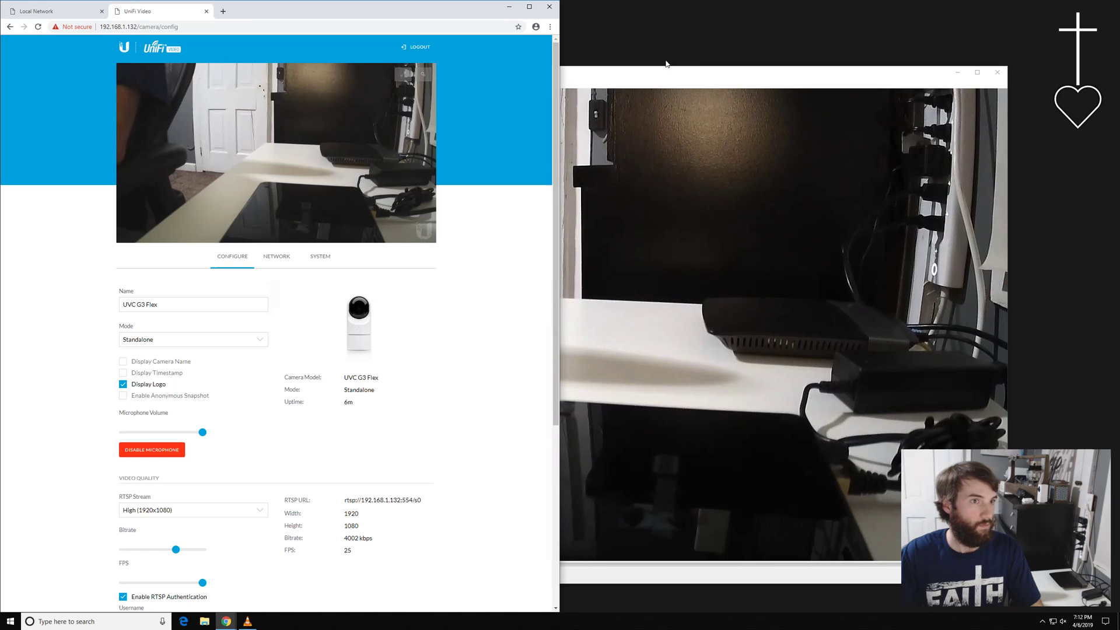
{"action": "left_click_drag", "start_coordinate": [655, 75], "coordinate": [719, 85]}
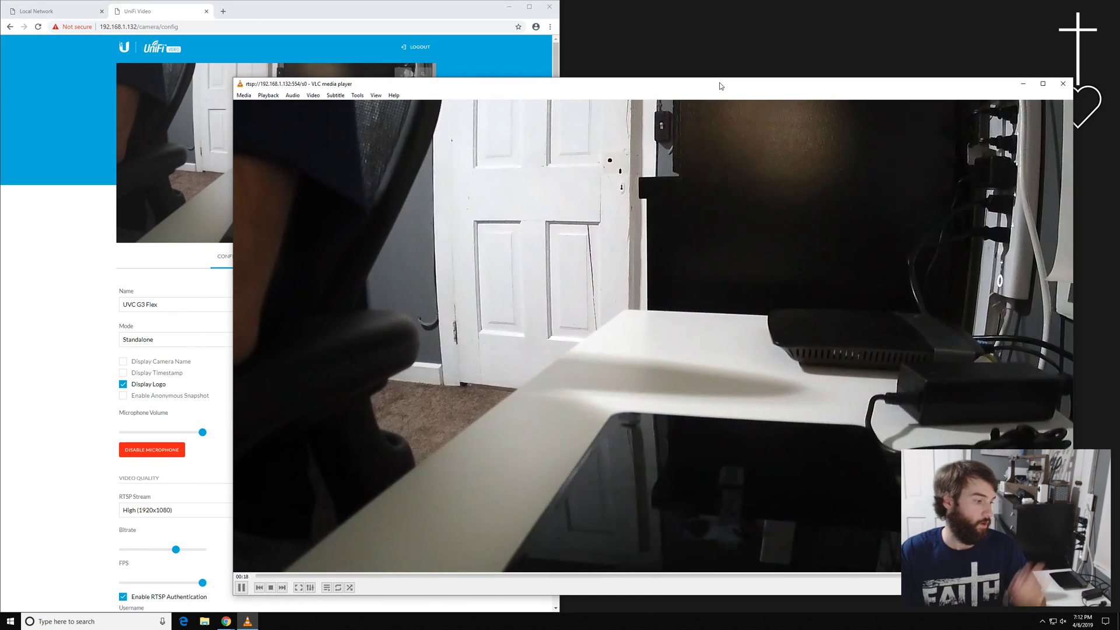